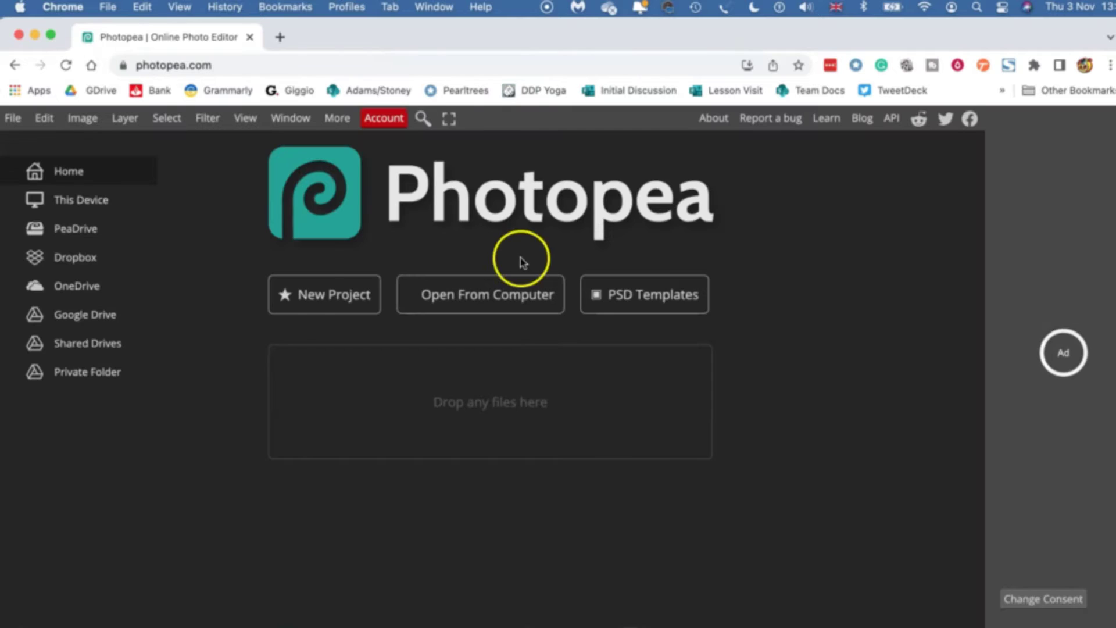
- Create a new blank A4 print-size document
{"action": "left_click", "coordinate": [317, 302]}
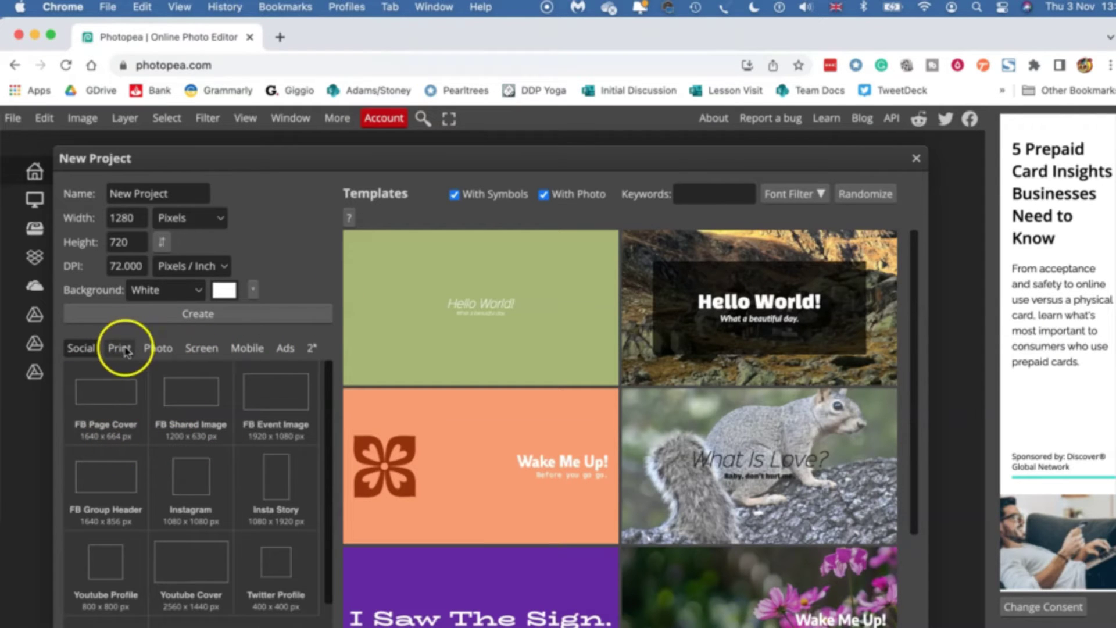
{"action": "left_click", "coordinate": [125, 348]}
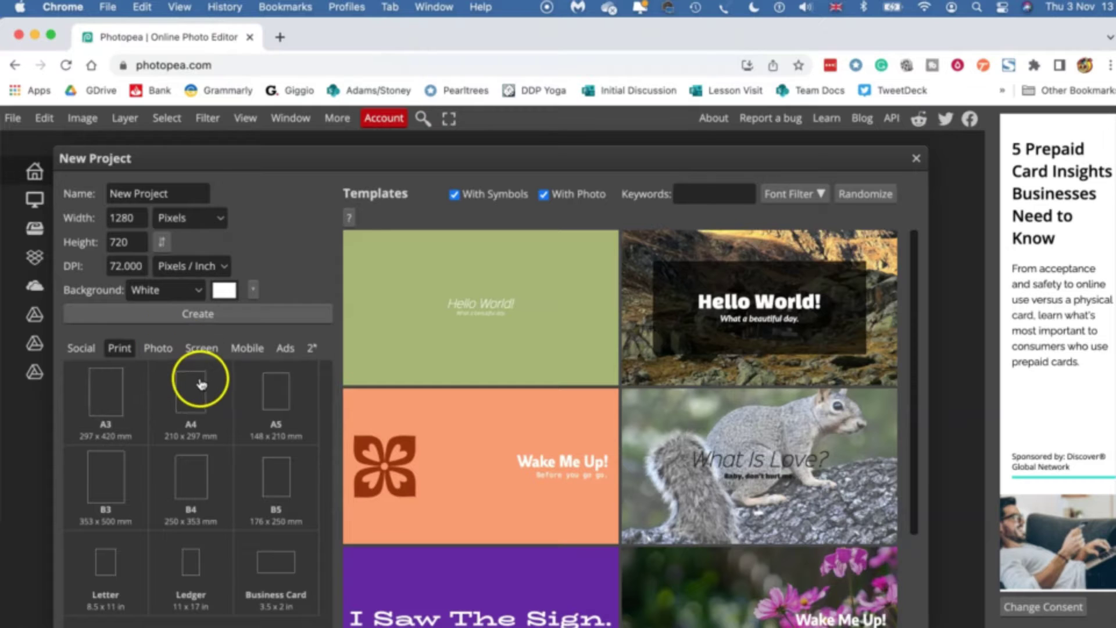
{"action": "left_click", "coordinate": [198, 394]}
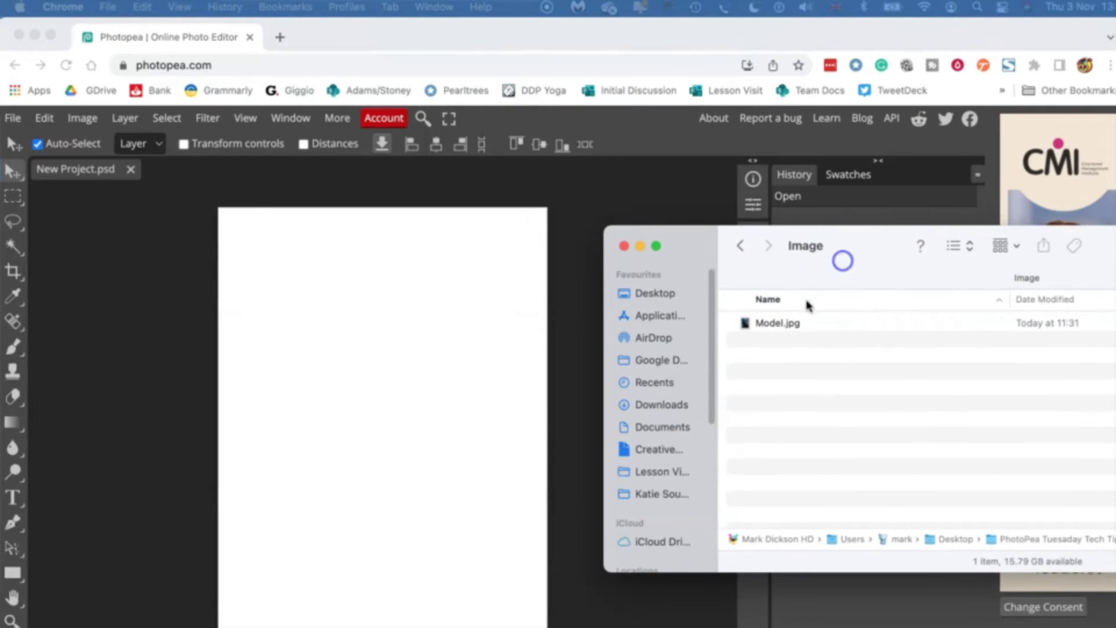
{"action": "left_click", "coordinate": [748, 330]}
- Place Model.jpg into the document and scale it up to fill the canvas width
{"action": "left_click_drag", "start_coordinate": [747, 330], "coordinate": [359, 331]}
{"action": "left_click_drag", "start_coordinate": [339, 384], "coordinate": [212, 198]}
{"action": "left_click_drag", "start_coordinate": [423, 495], "coordinate": [552, 626]}
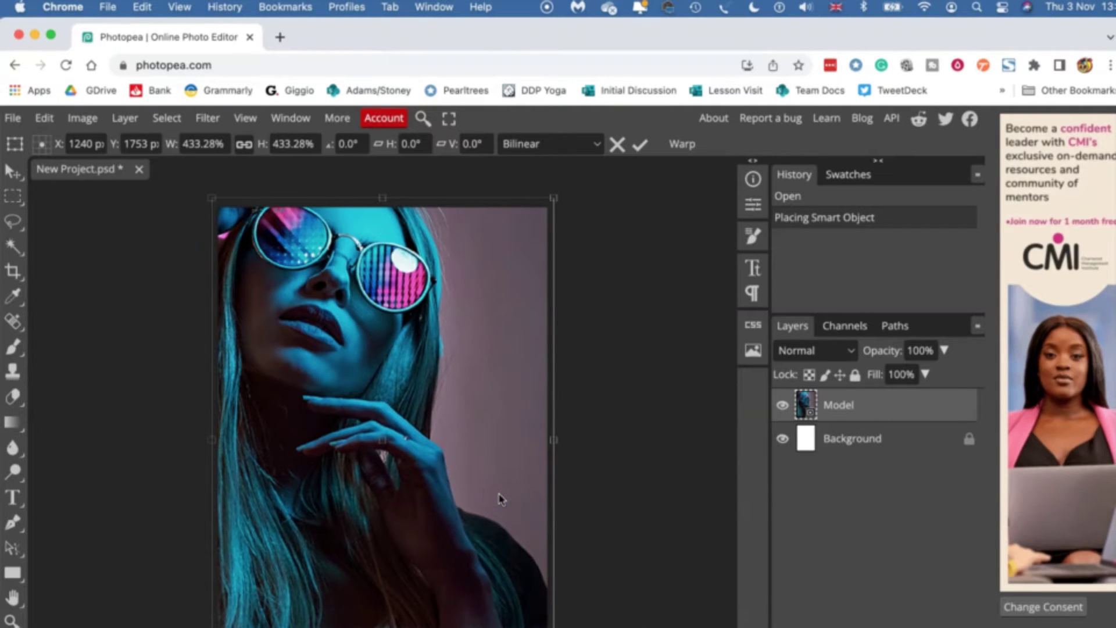
{"action": "key", "text": "Return"}
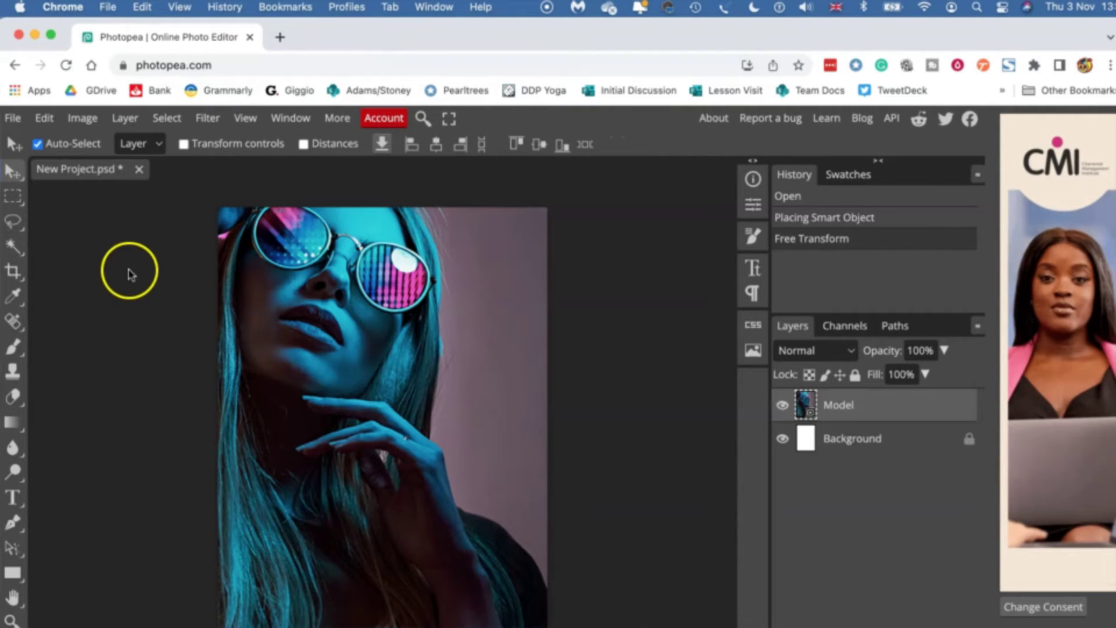
- Apply legacy Brightness/Contrast to the Model photo with brightness 34 and contrast 16
{"action": "left_click", "coordinate": [86, 119]}
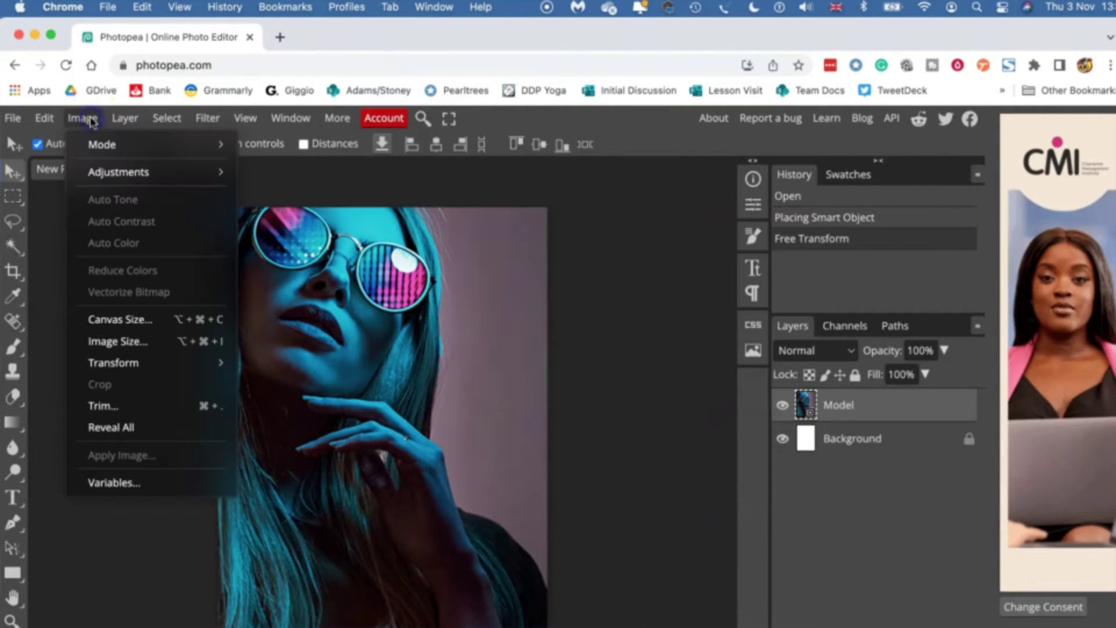
{"action": "mouse_move", "coordinate": [113, 169]}
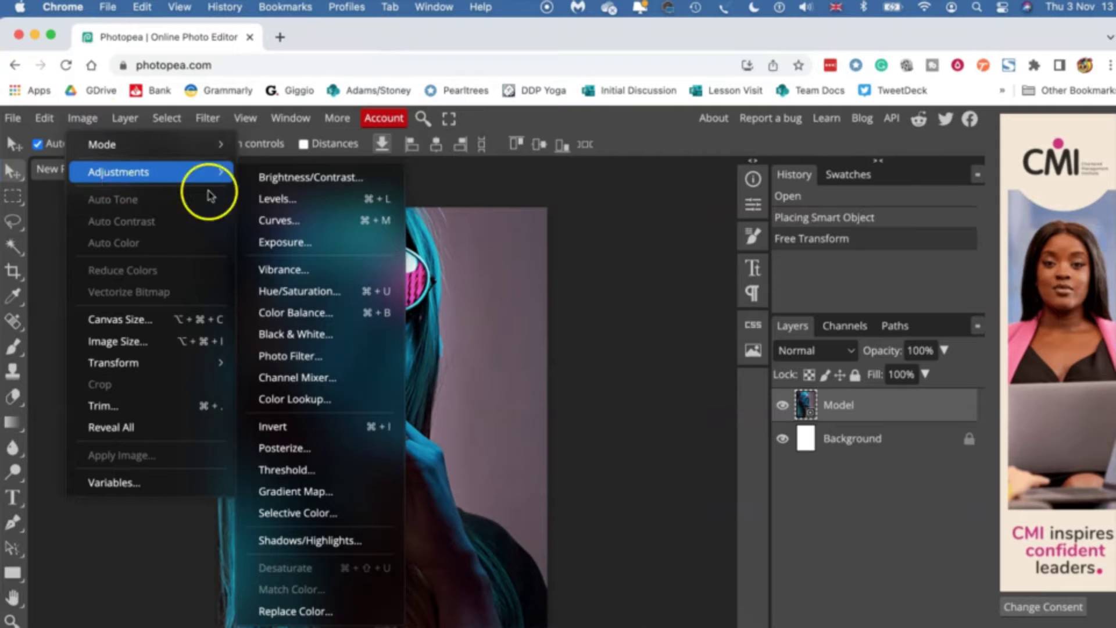
{"action": "left_click", "coordinate": [289, 177]}
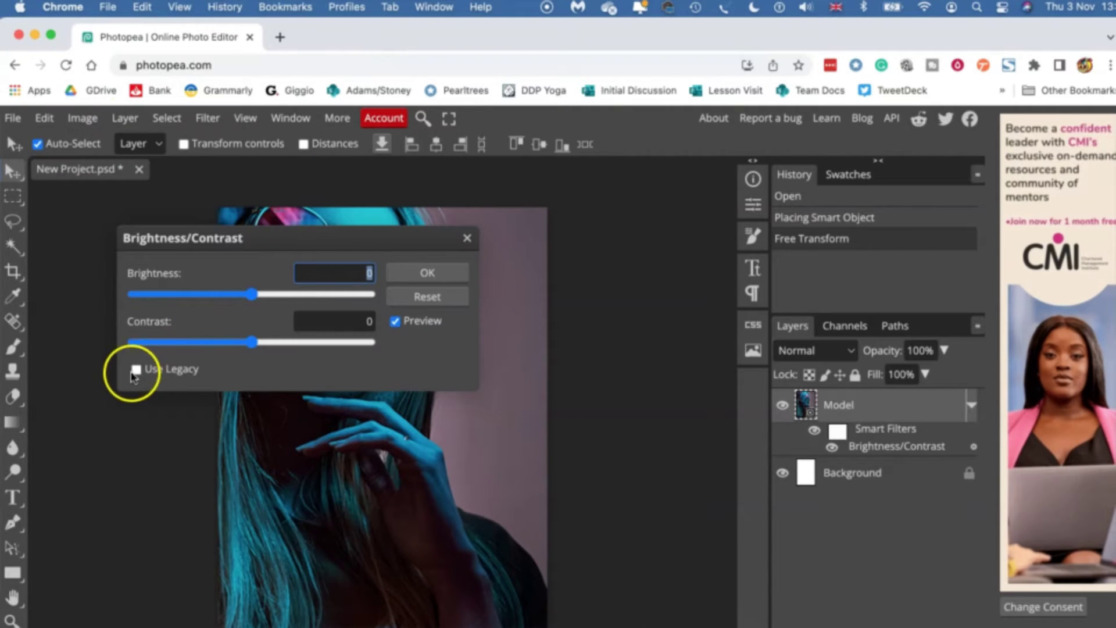
{"action": "left_click_drag", "start_coordinate": [259, 234], "coordinate": [713, 225]}
{"action": "left_click", "coordinate": [585, 358]}
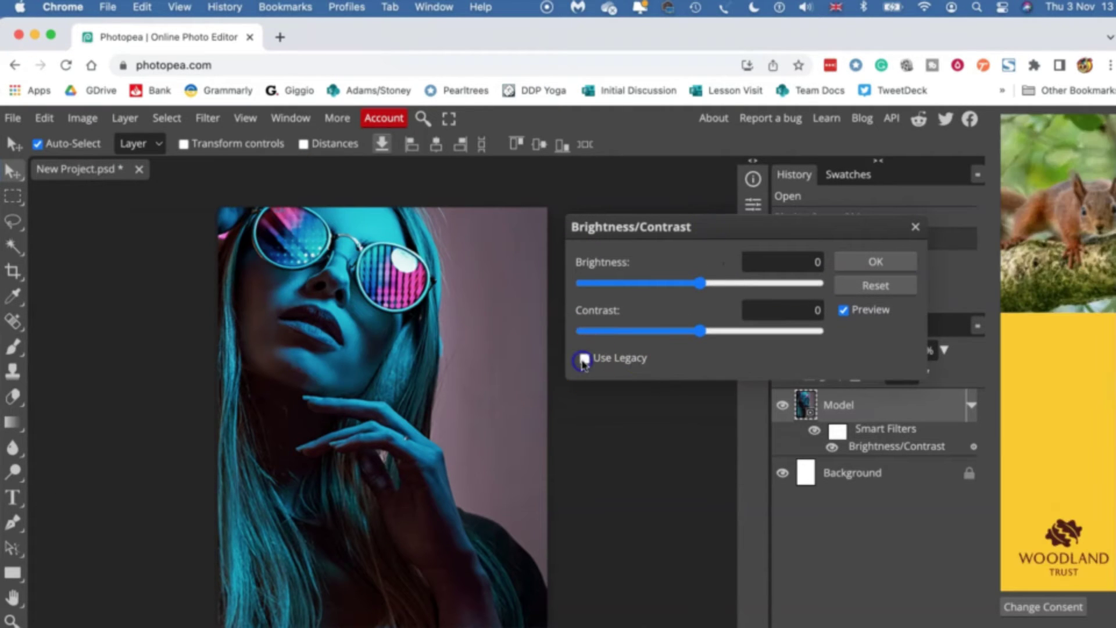
{"action": "left_click_drag", "start_coordinate": [706, 282], "coordinate": [727, 285]}
{"action": "left_click_drag", "start_coordinate": [700, 331], "coordinate": [736, 328]}
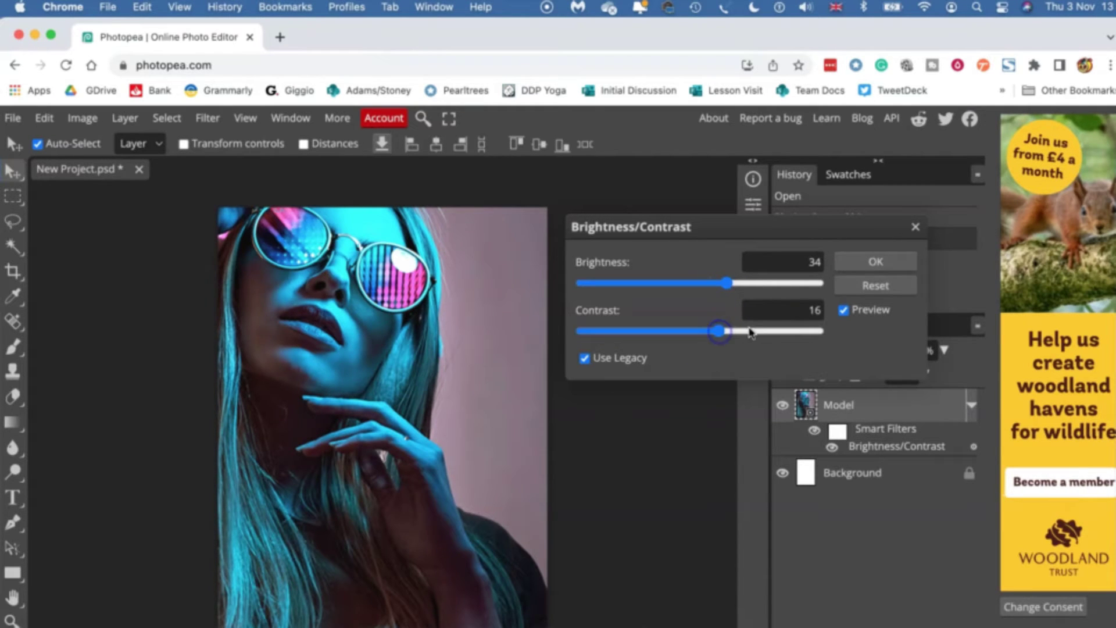
{"action": "left_click", "coordinate": [879, 268]}
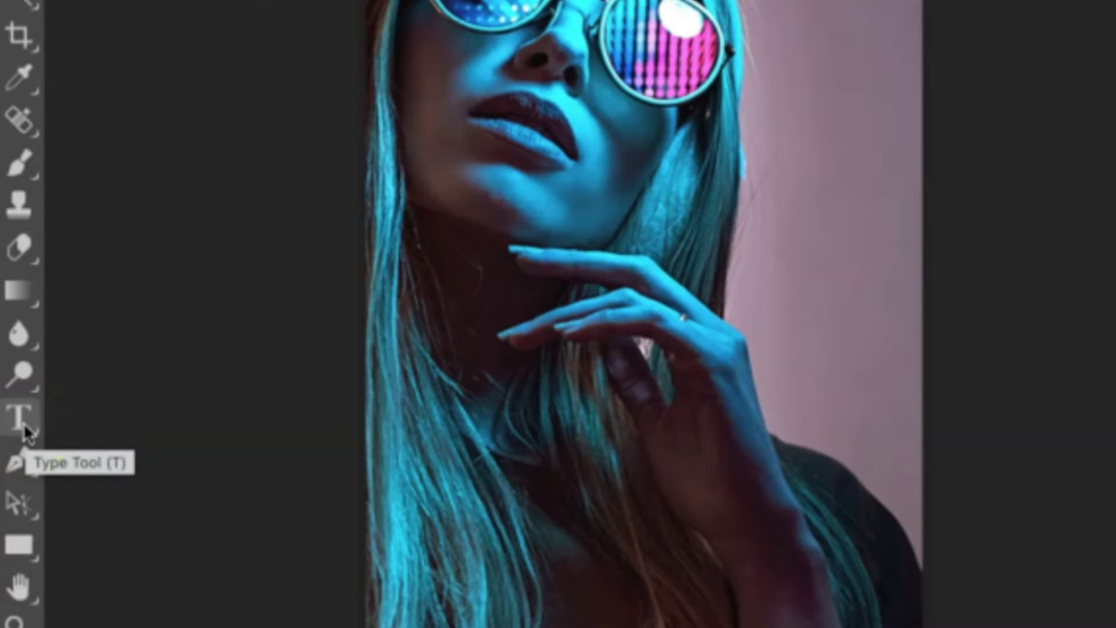
- Set the Type tool to Montserrat Black at 250 px
{"action": "left_click", "coordinate": [24, 428]}
{"action": "left_click", "coordinate": [148, 52]}
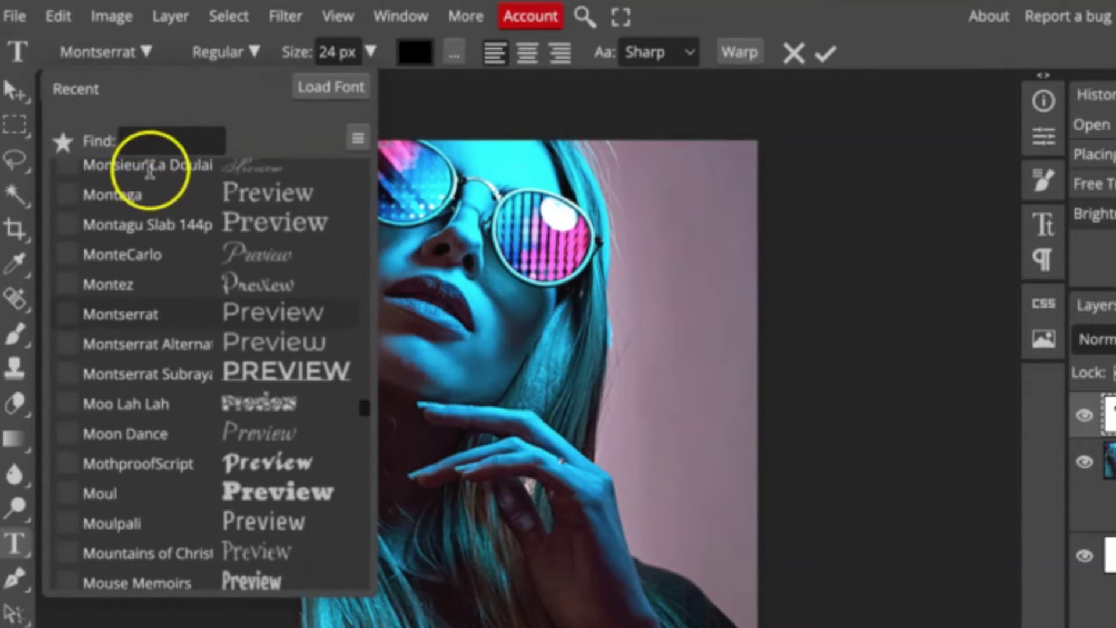
{"action": "left_click", "coordinate": [140, 317]}
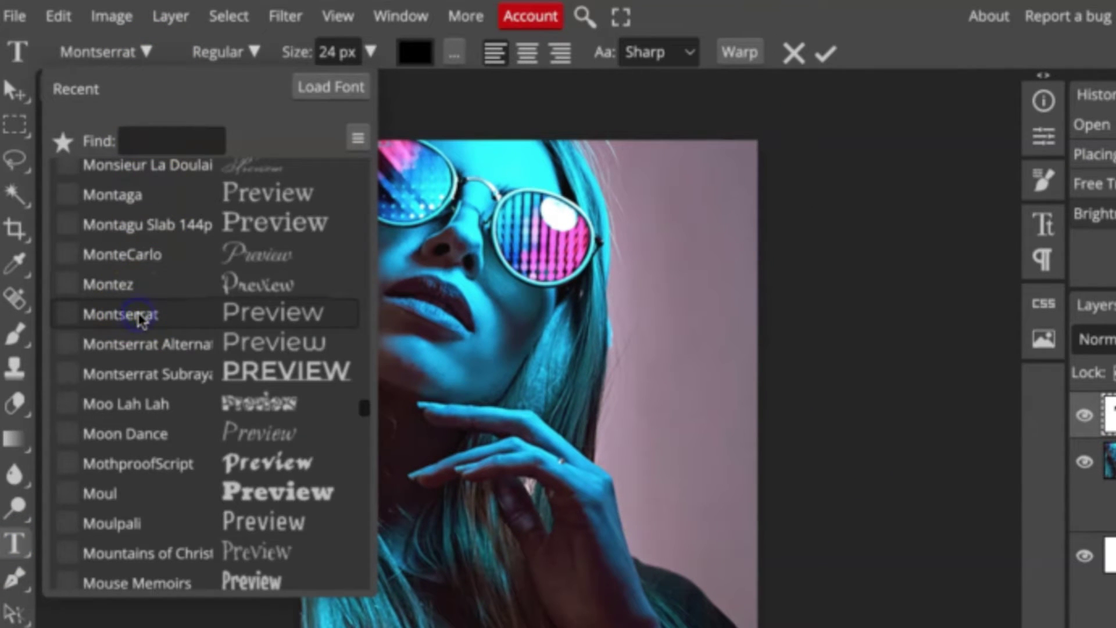
{"action": "left_click", "coordinate": [256, 53]}
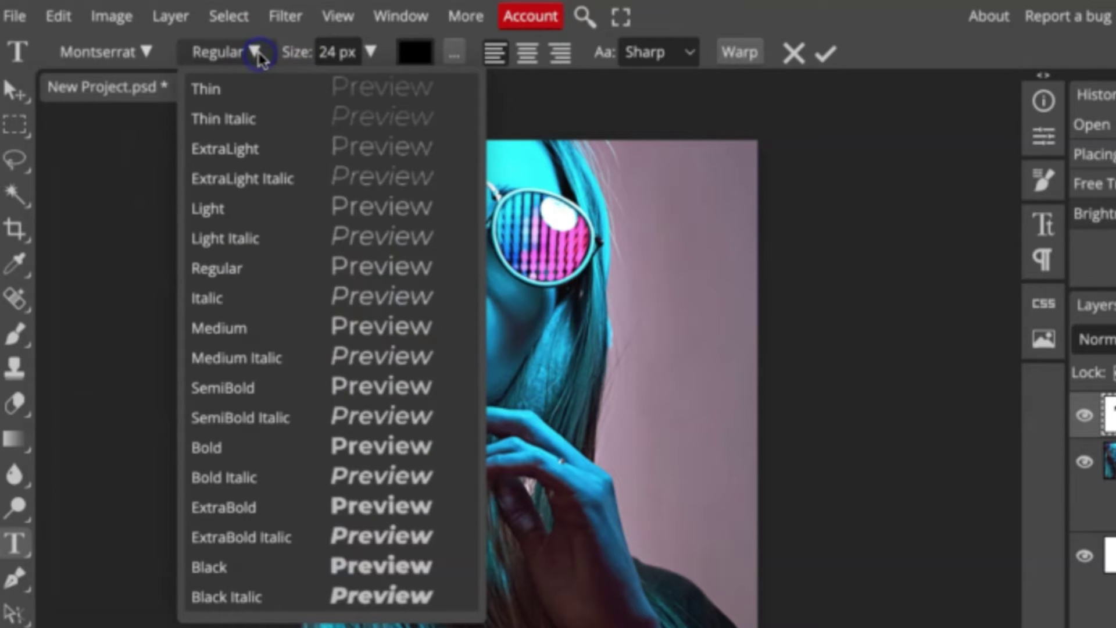
{"action": "left_click", "coordinate": [211, 566]}
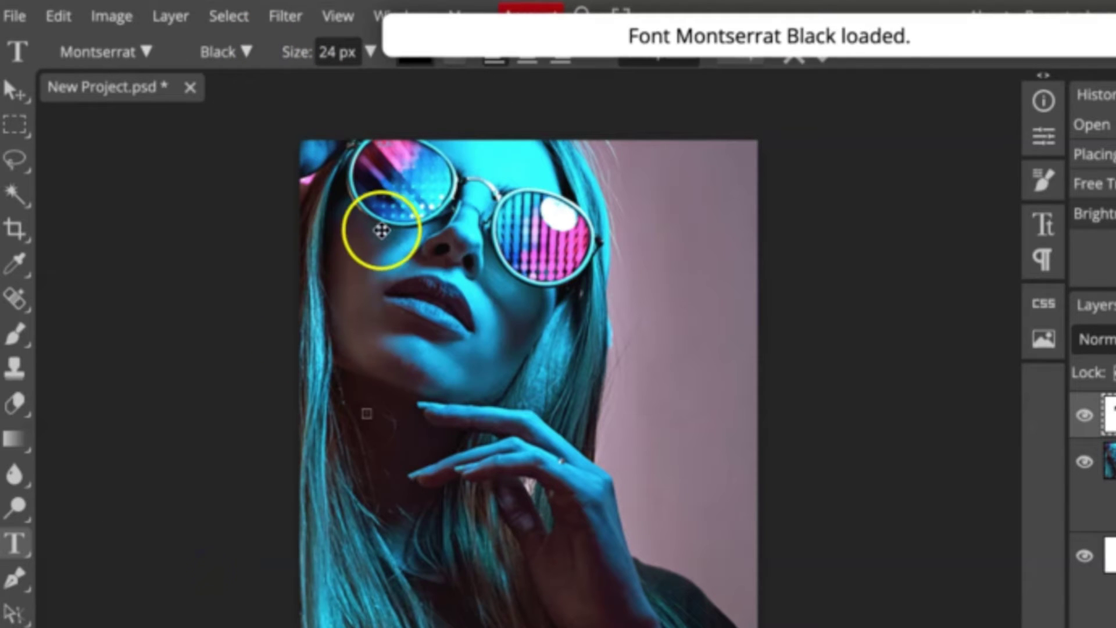
{"action": "left_click", "coordinate": [358, 52]}
{"action": "type", "text": "250"}
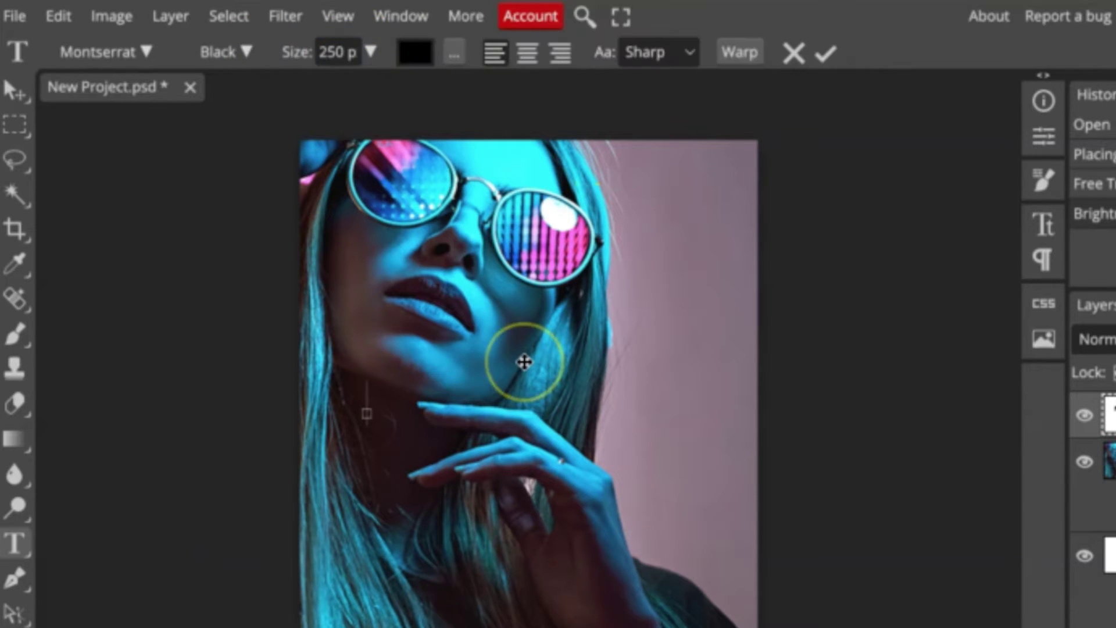
{"action": "type", "text": "h"}
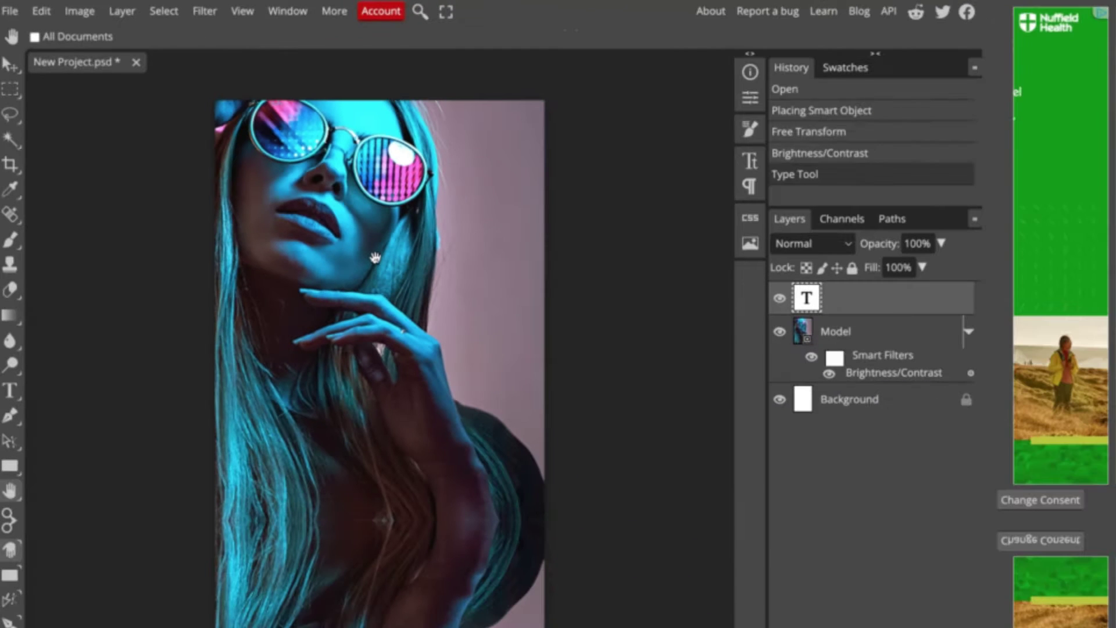
{"action": "left_click", "coordinate": [623, 355]}
- Type 'HAIR & BEAUTY' on the photo and move it just above the model's hand
{"action": "key", "text": "t"}
{"action": "left_click", "coordinate": [264, 295]}
{"action": "type", "text": "HAI"}
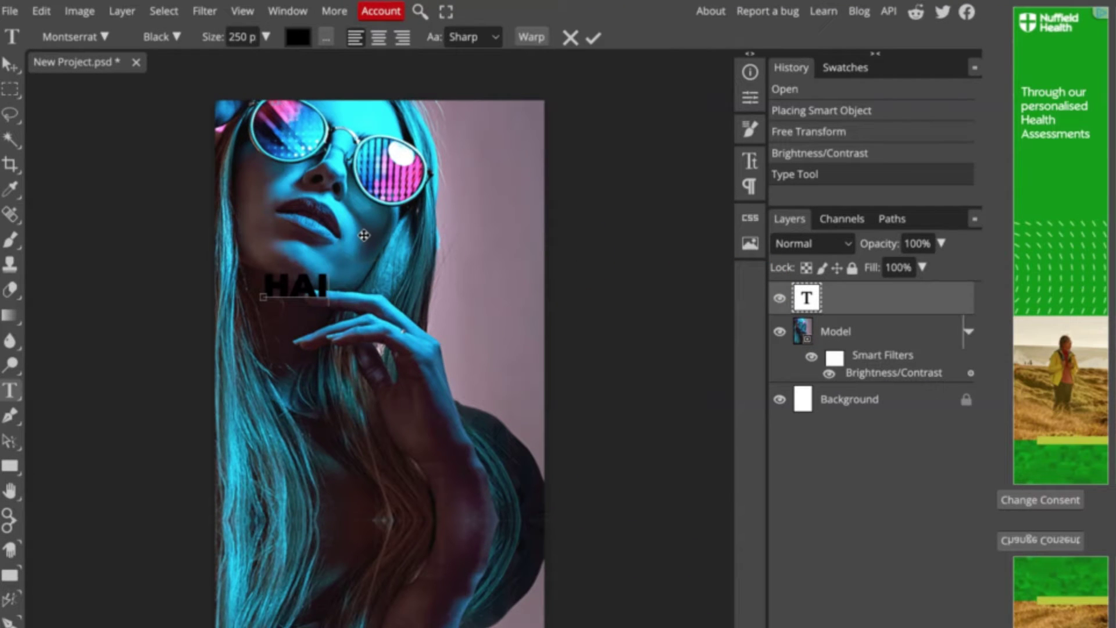
{"action": "type", "text": "R & BEAUTY"}
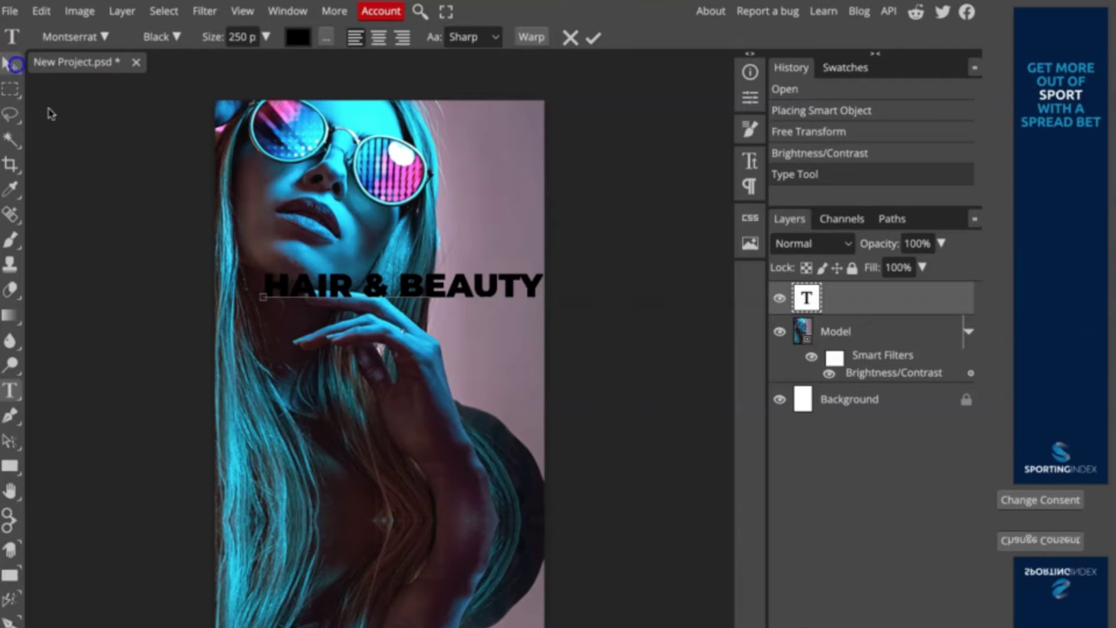
{"action": "left_click", "coordinate": [10, 64]}
{"action": "left_click_drag", "start_coordinate": [498, 281], "coordinate": [448, 300]}
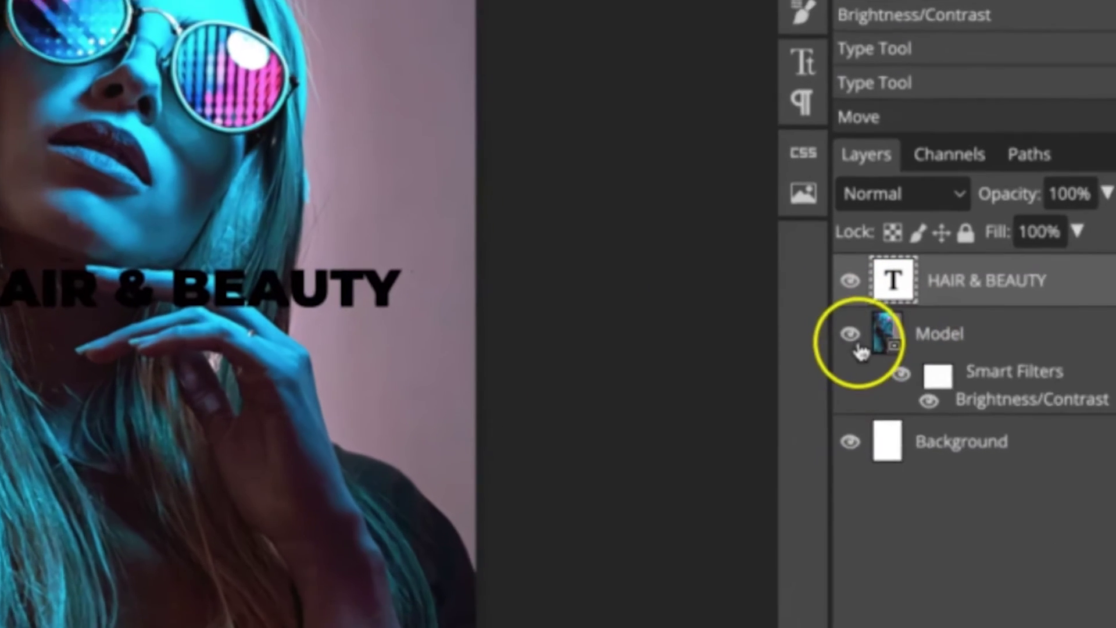
- Hide the Model photo and duplicate HAIR & BEAUTY into a second line reading 'TEAM'
{"action": "left_click", "coordinate": [792, 332]}
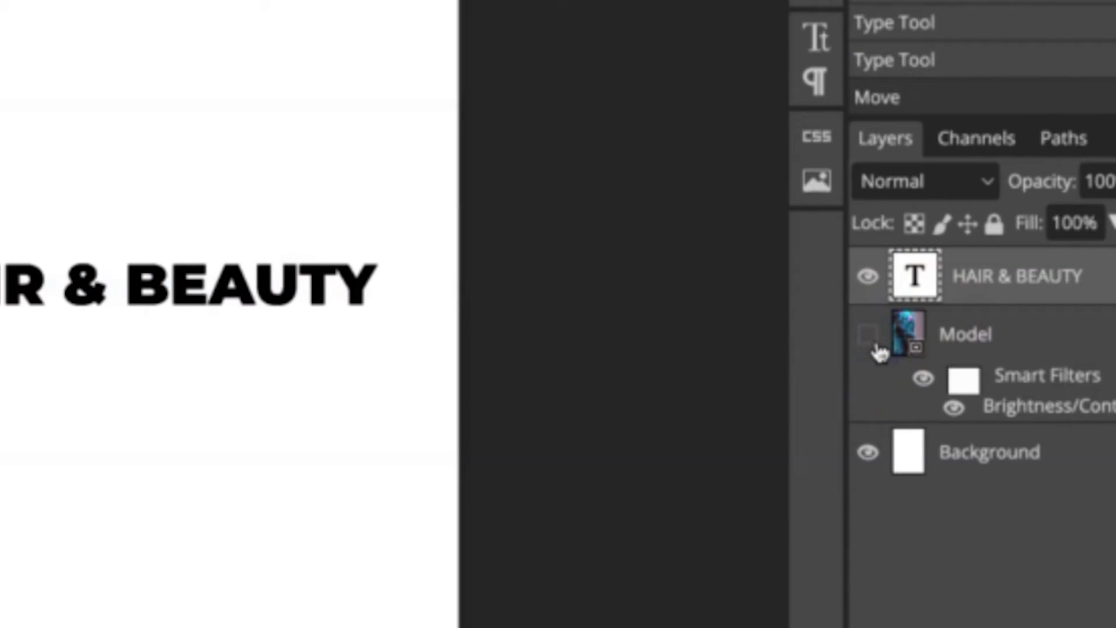
{"action": "left_click", "coordinate": [918, 278]}
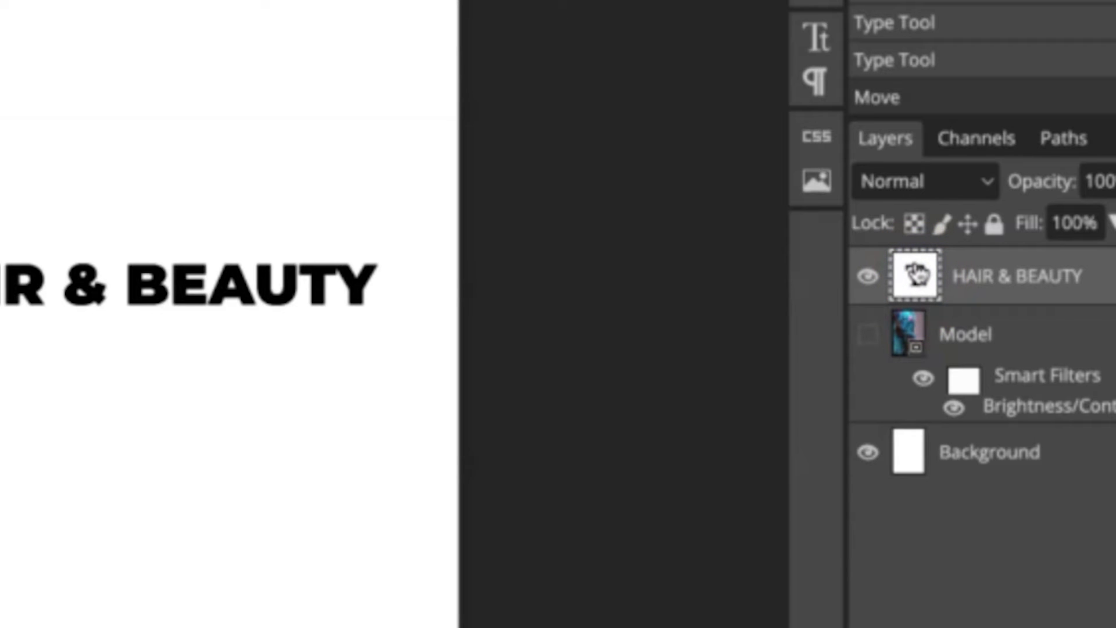
{"action": "key", "text": "ctrl+j"}
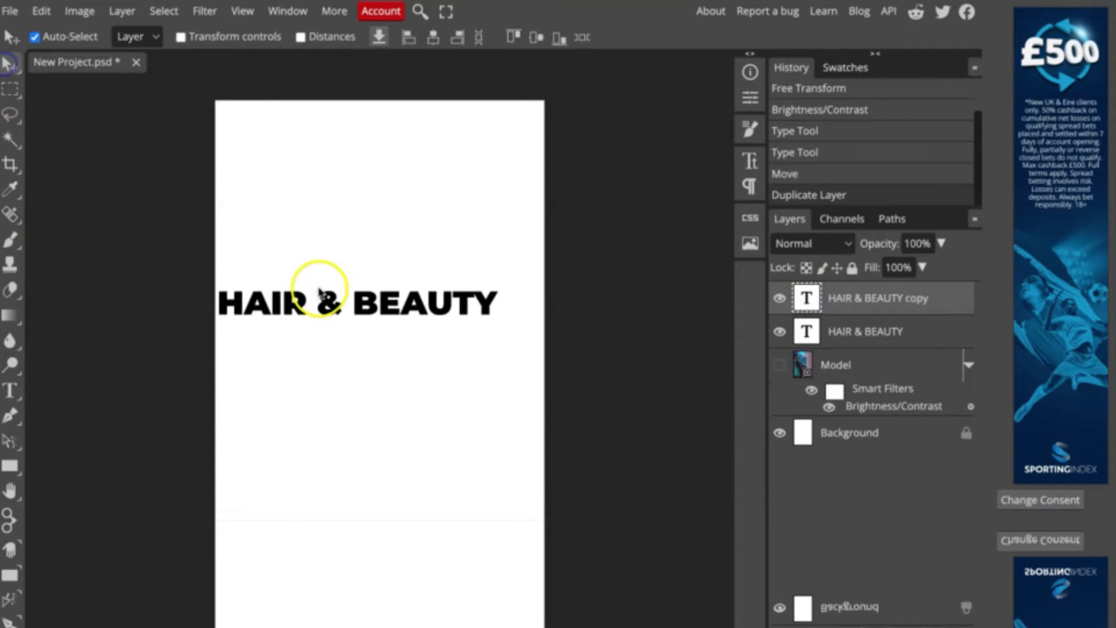
{"action": "left_click_drag", "start_coordinate": [319, 292], "coordinate": [309, 324]}
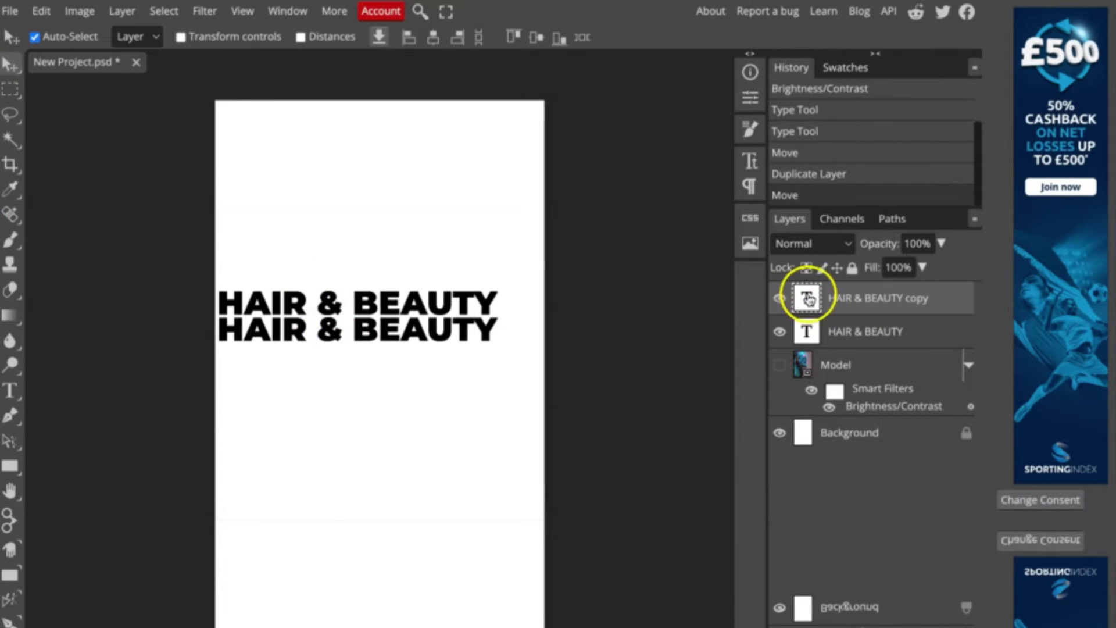
{"action": "double_click", "coordinate": [806, 298]}
{"action": "type", "text": "TEAM"}
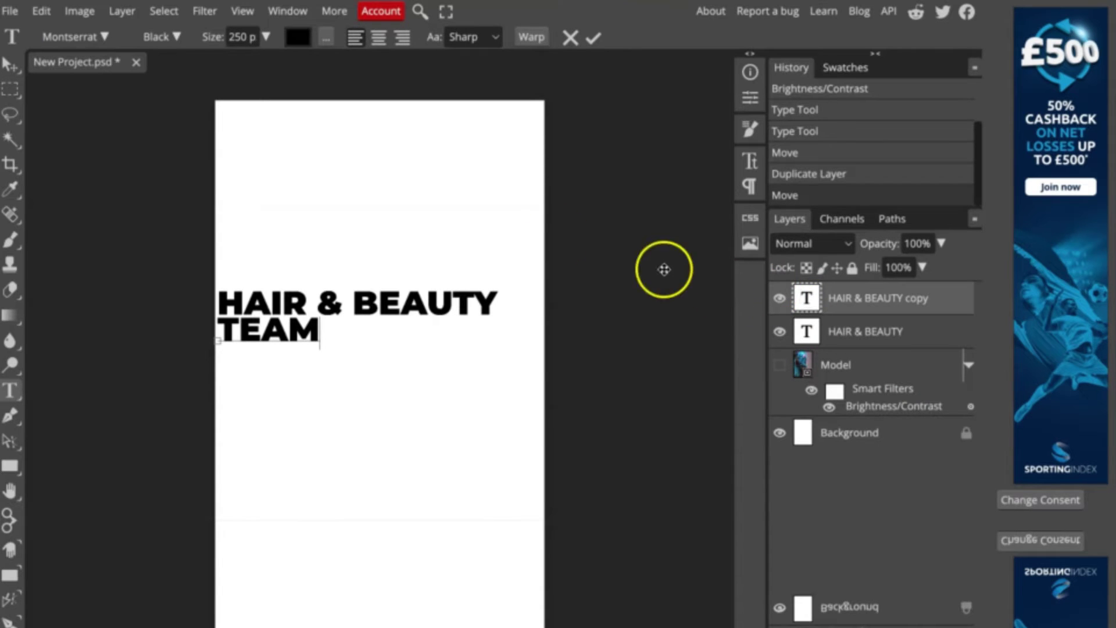
{"action": "left_click", "coordinate": [13, 68]}
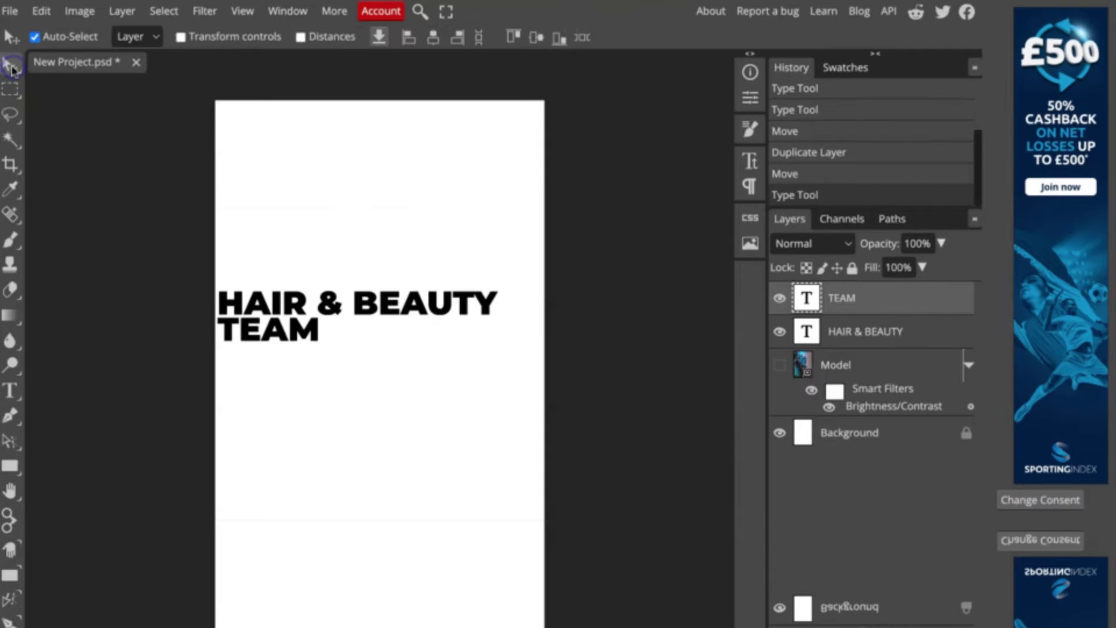
- Free-transform TEAM, enlarging it to span the HAIR & BEAUTY line width
{"action": "left_click", "coordinate": [50, 15]}
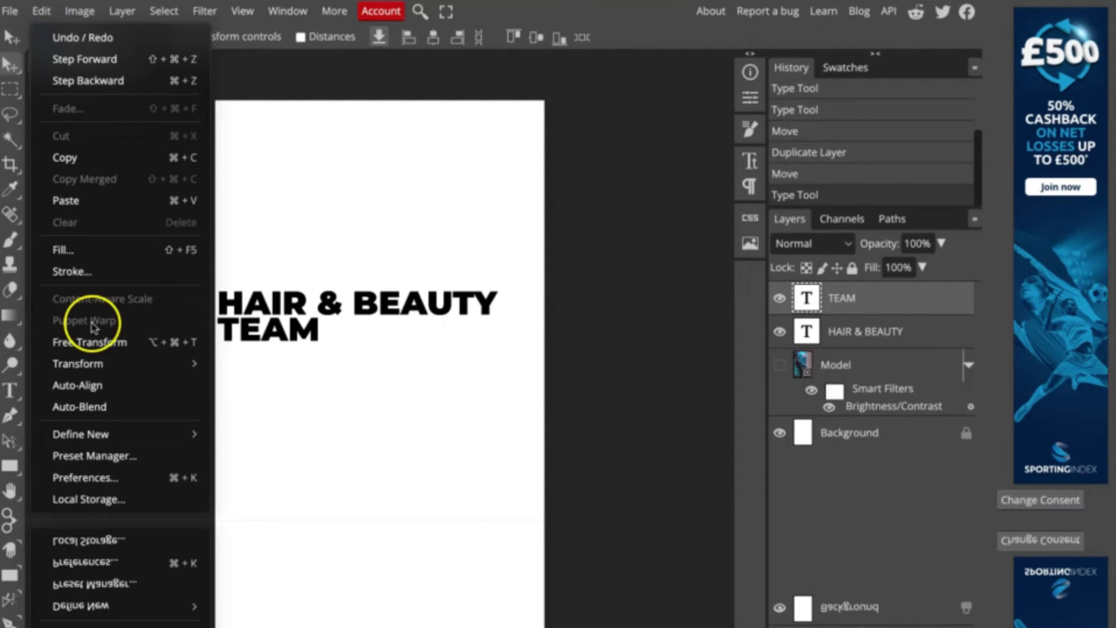
{"action": "left_click", "coordinate": [96, 342]}
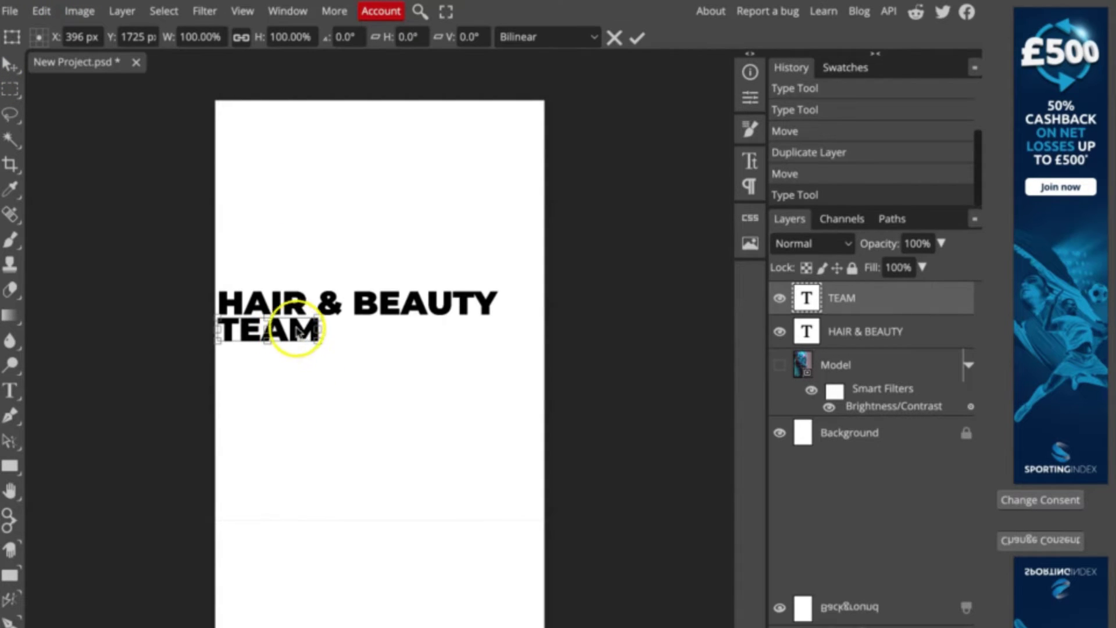
{"action": "left_click_drag", "start_coordinate": [348, 363], "coordinate": [496, 465]}
- Duplicate TEAM, move the copy below it, and retype it as 'VALUES'
{"action": "key", "text": "Return"}
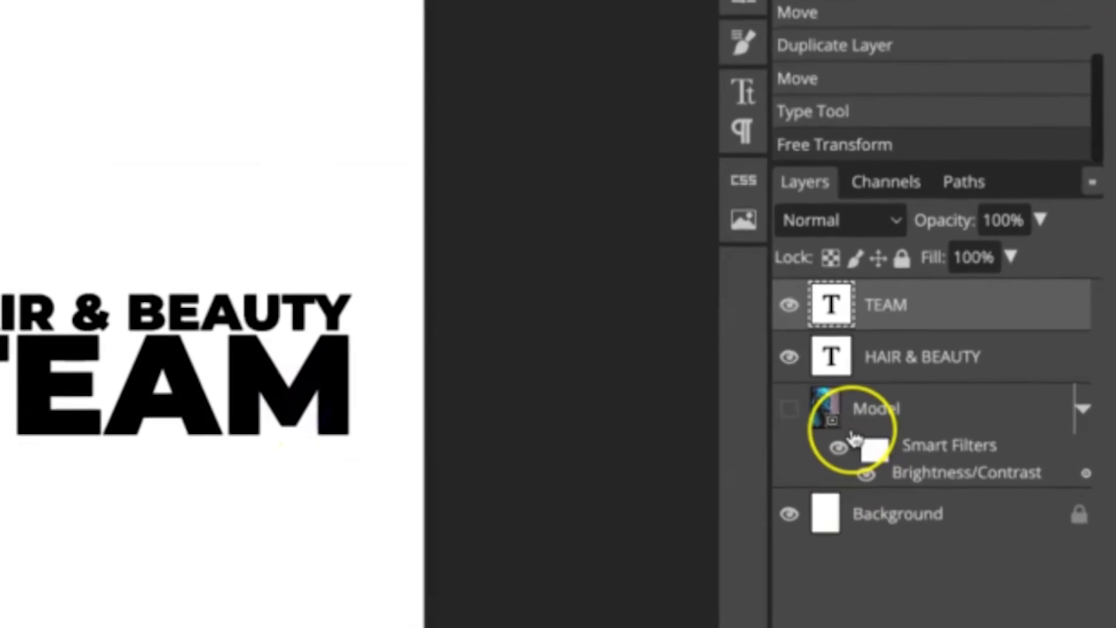
{"action": "key", "text": "ctrl+j"}
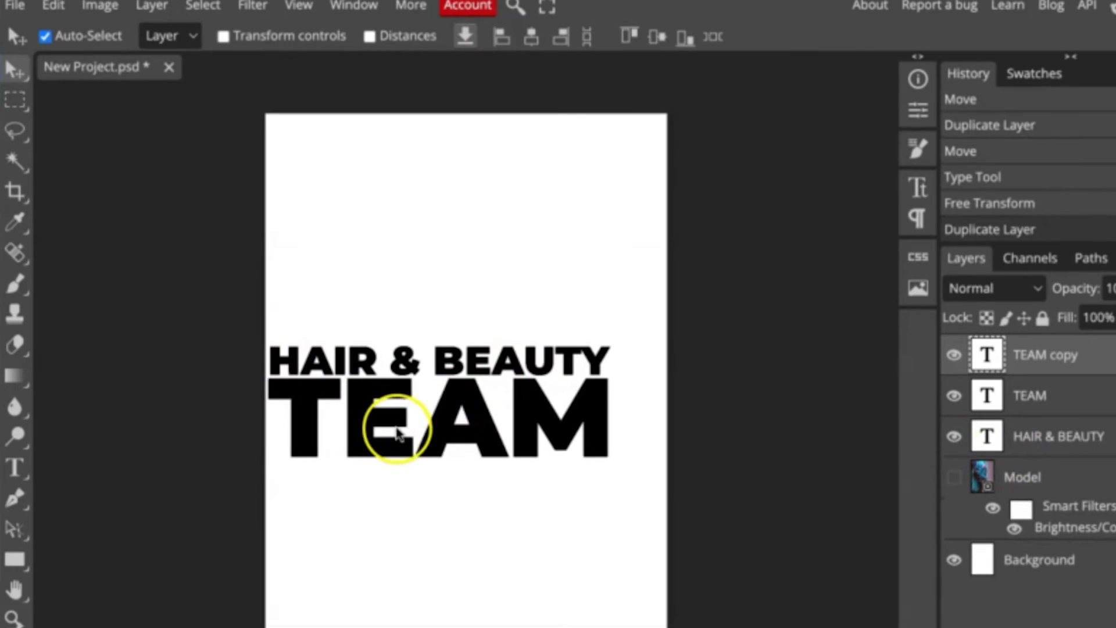
{"action": "left_click_drag", "start_coordinate": [178, 414], "coordinate": [193, 519]}
{"action": "left_click", "coordinate": [908, 334]}
{"action": "double_click", "coordinate": [991, 356]}
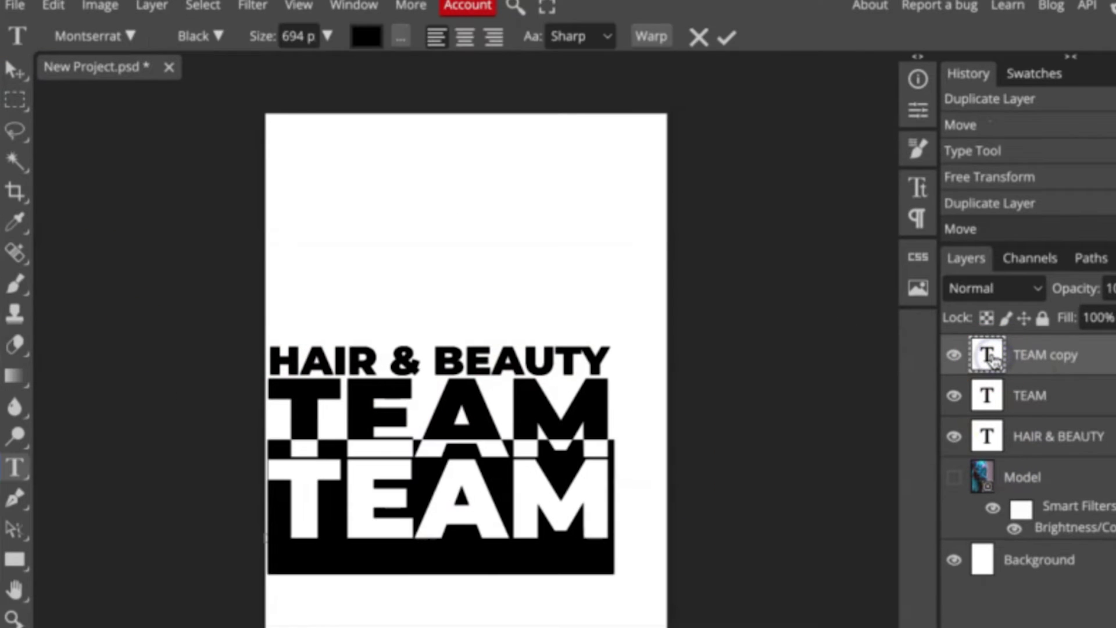
{"action": "type", "text": "VALUE"}
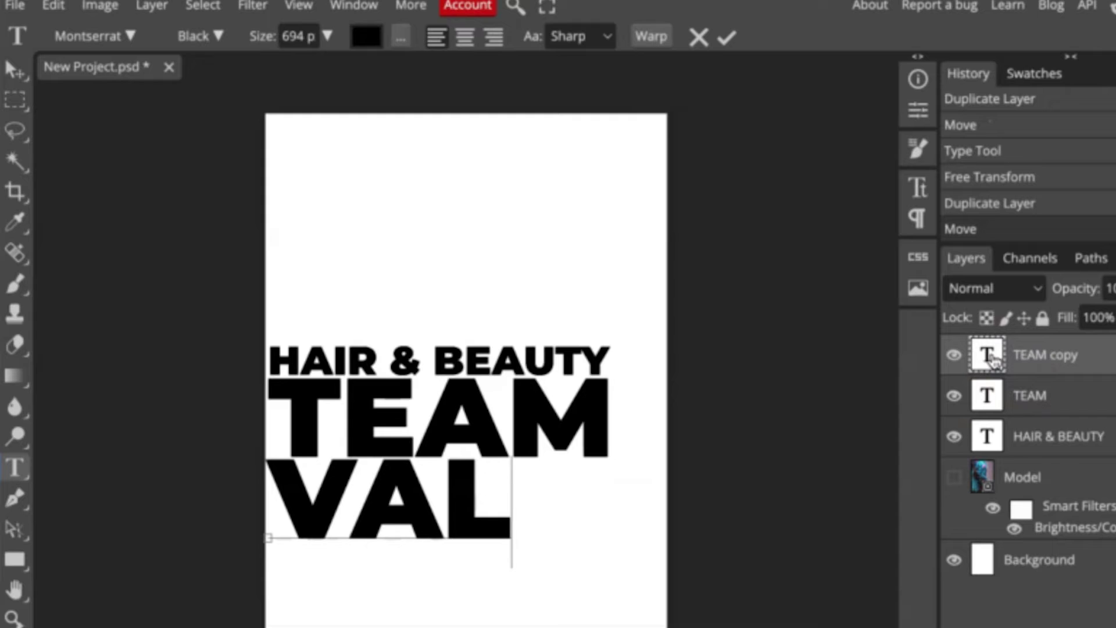
{"action": "key", "text": "Escape"}
{"action": "left_click", "coordinate": [53, 5]}
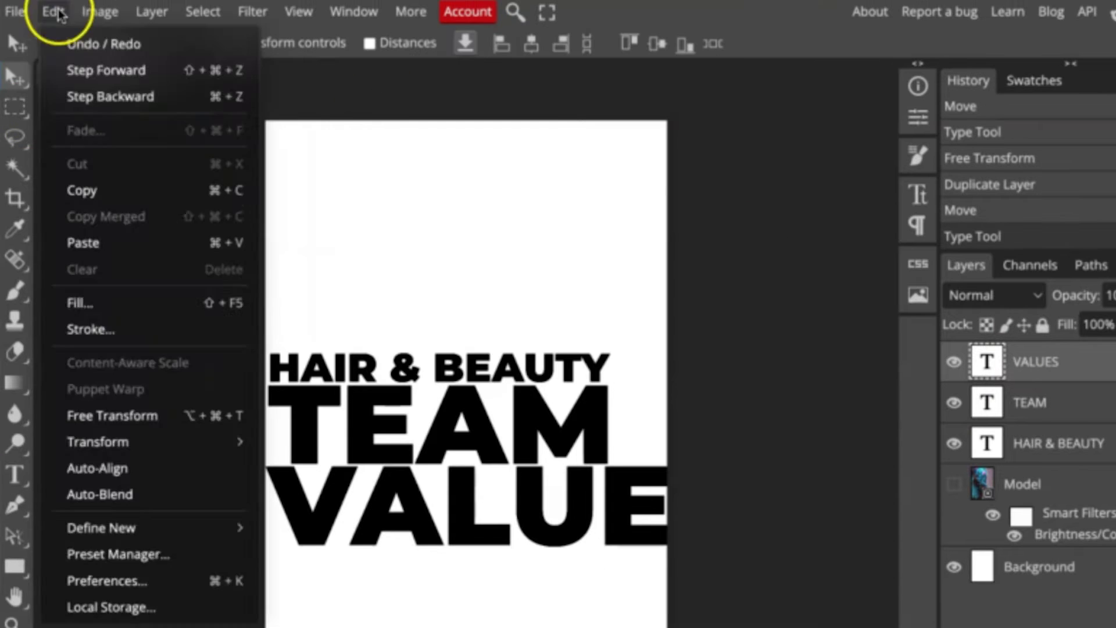
- Free-transform VALUES down to about 72% to match the width of the lines above
{"action": "left_click", "coordinate": [53, 5]}
{"action": "left_click", "coordinate": [53, 5]}
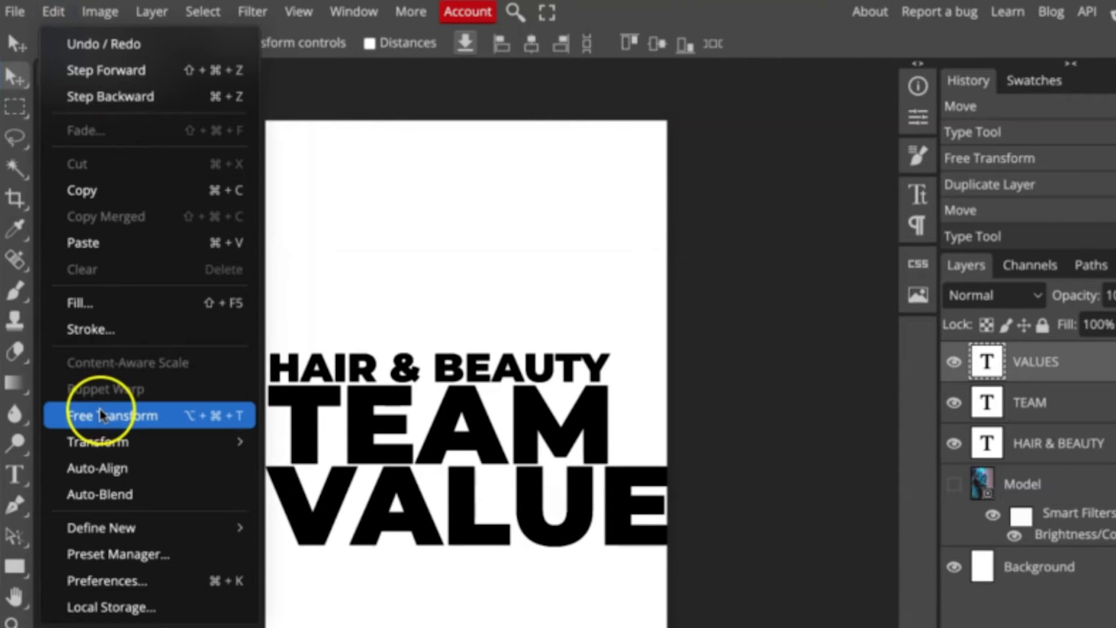
{"action": "left_click", "coordinate": [111, 416]}
{"action": "left_click_drag", "start_coordinate": [748, 548], "coordinate": [630, 509]}
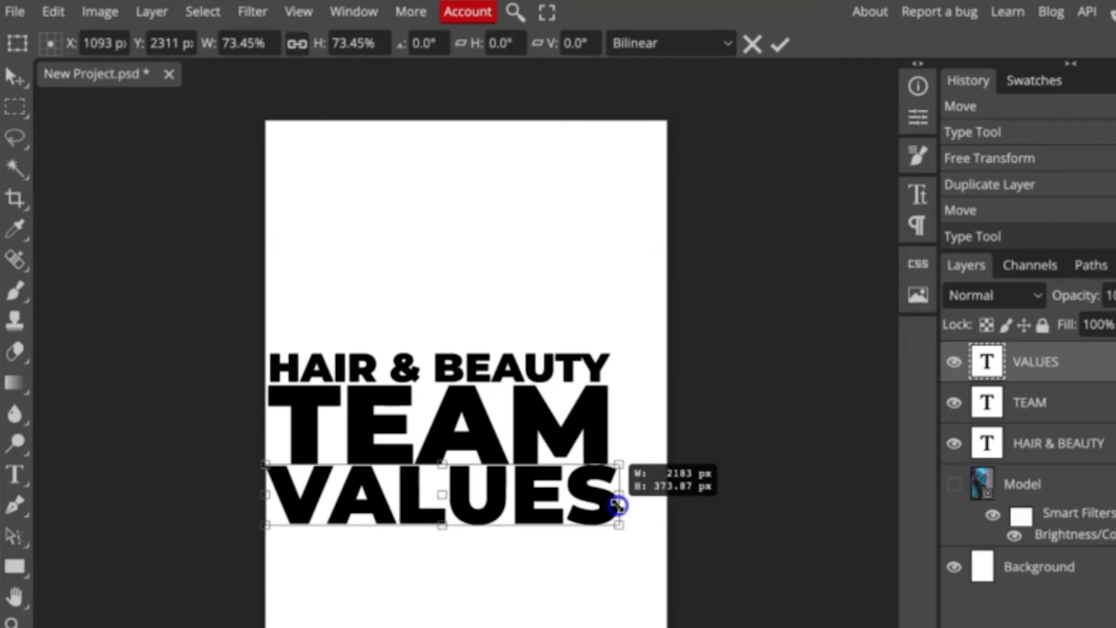
{"action": "left_click_drag", "start_coordinate": [617, 505], "coordinate": [611, 505]}
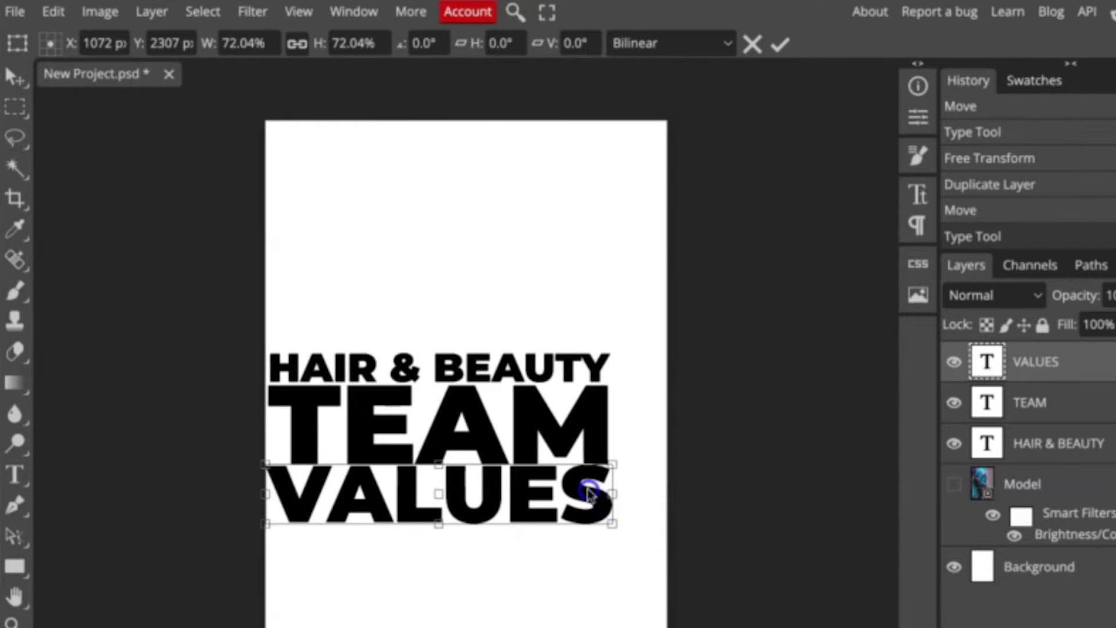
{"action": "key", "text": "Return"}
- Check the title against the model photo, then select all three text layers
{"action": "left_click", "coordinate": [954, 488]}
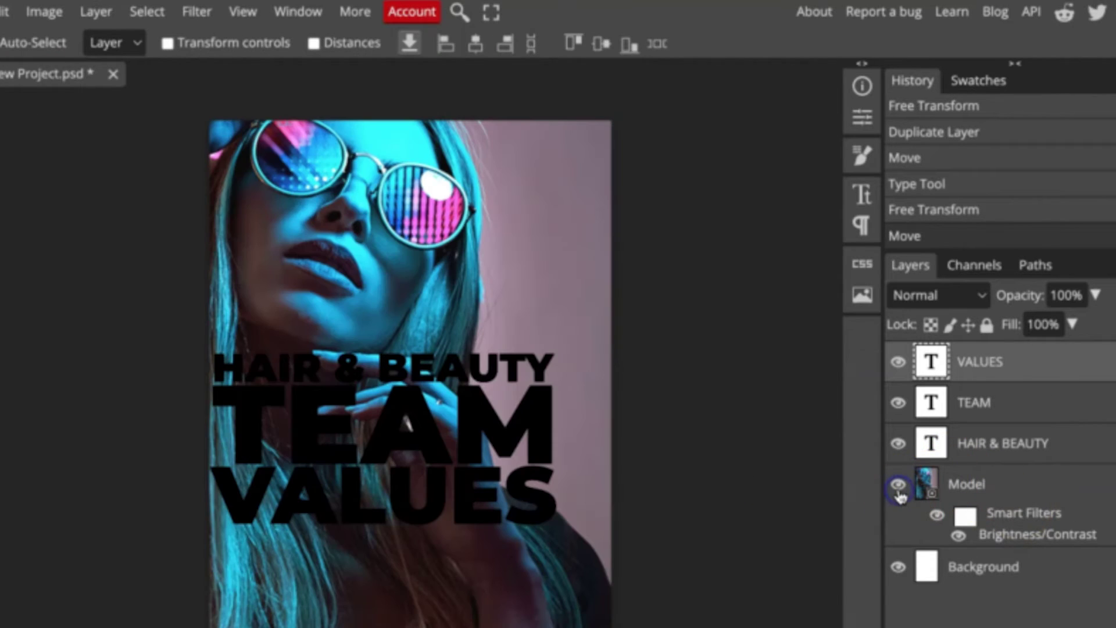
{"action": "left_click", "coordinate": [898, 485]}
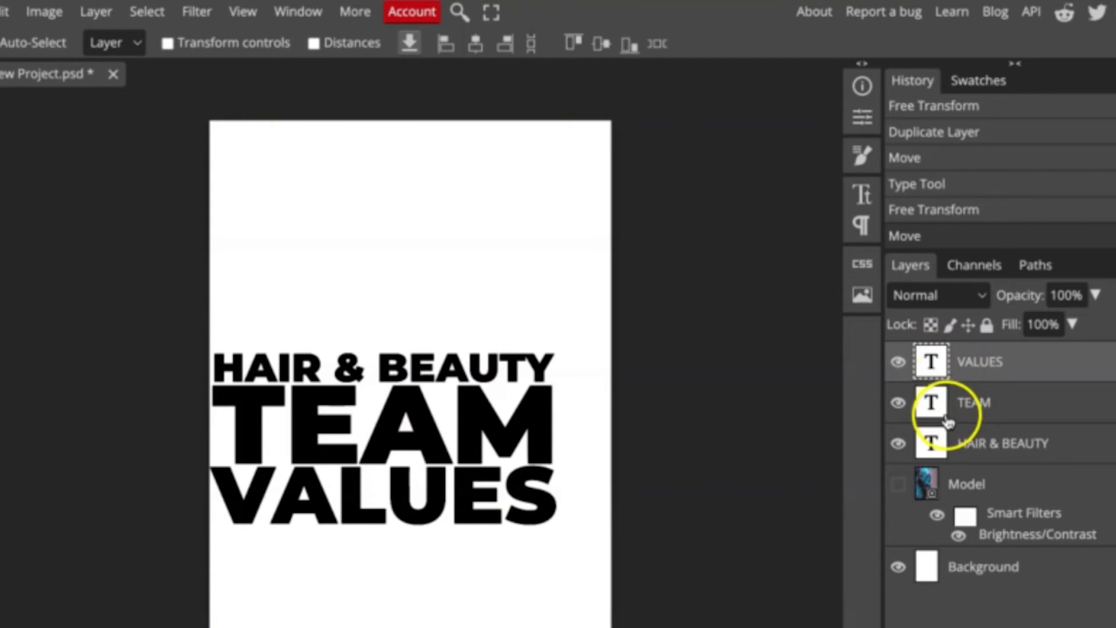
{"action": "left_click", "coordinate": [937, 444], "text": "shift"}
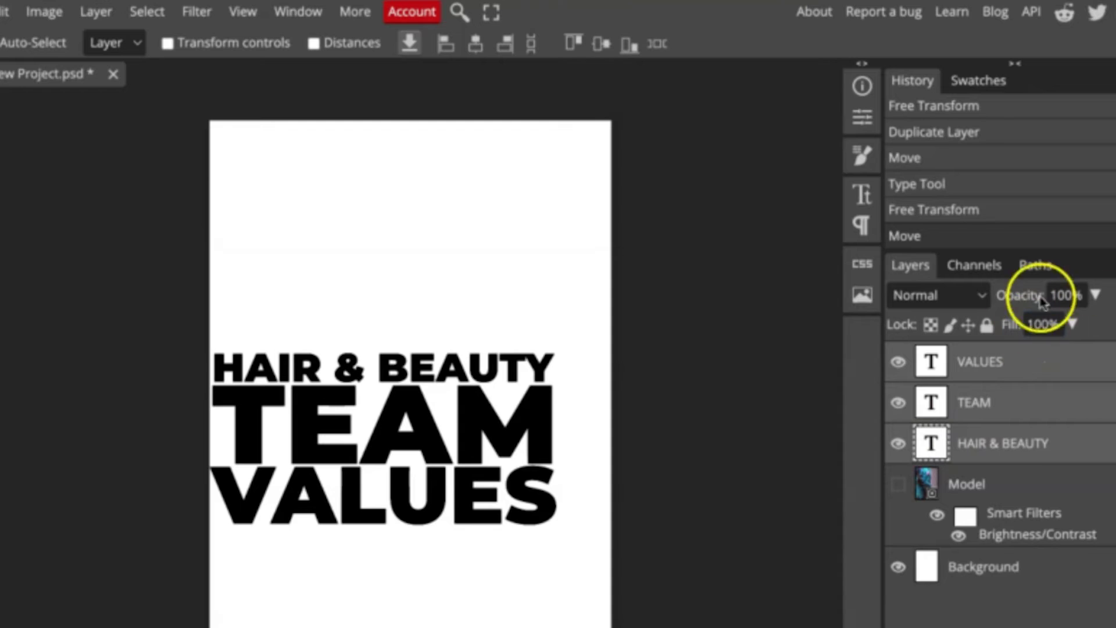
- Merge HAIR & BEAUTY, TEAM and VALUES into one VALUES layer and toggle it to verify
{"action": "key", "text": "ctrl+e"}
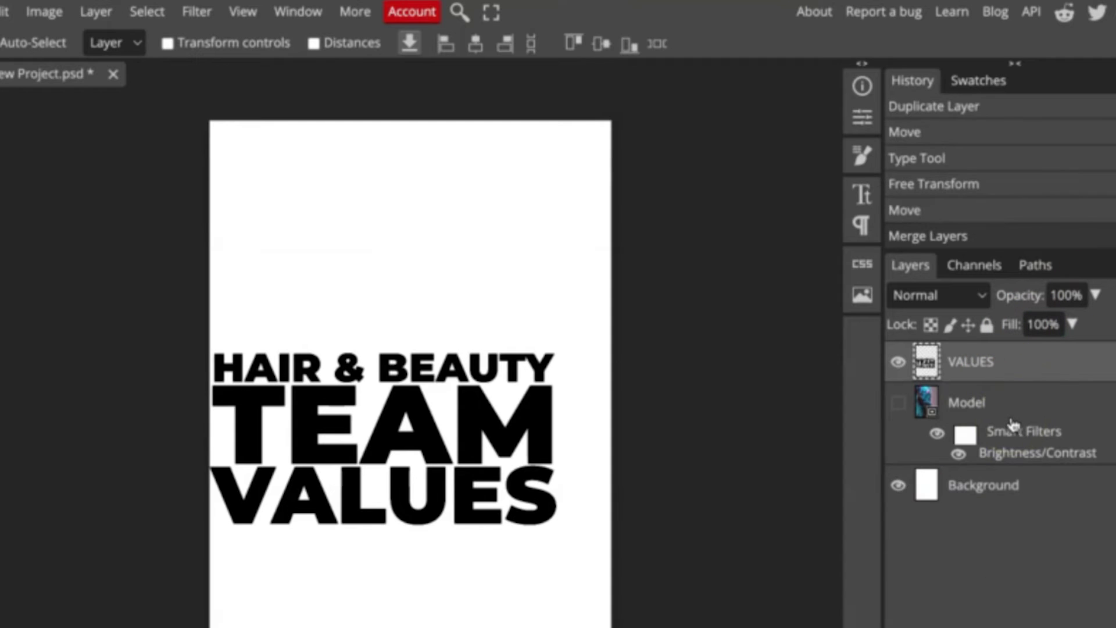
{"action": "left_click", "coordinate": [898, 362]}
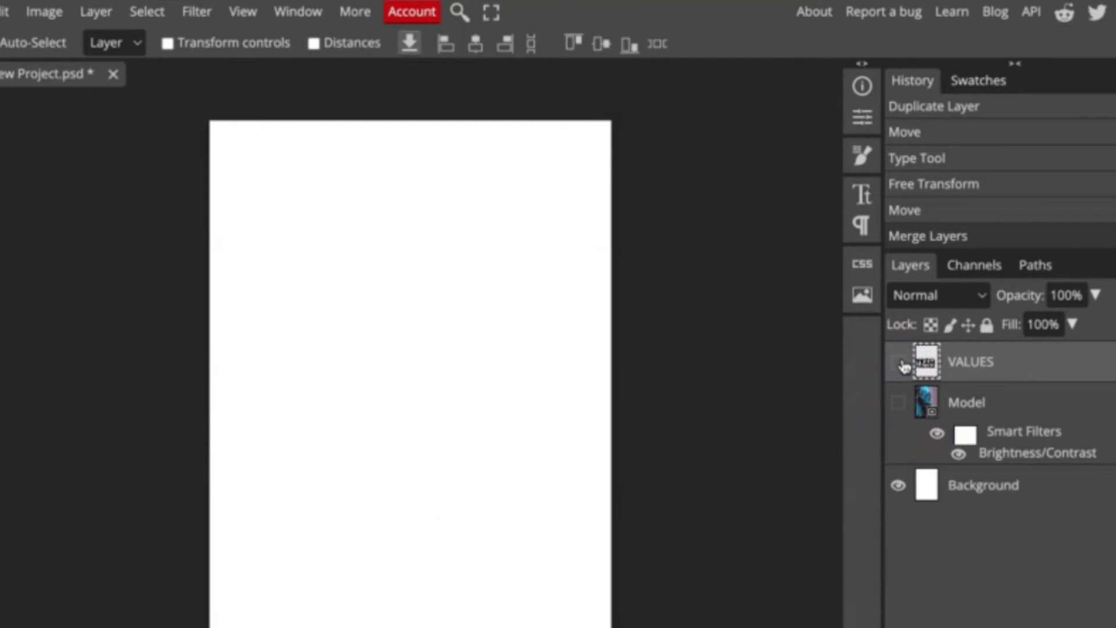
{"action": "left_click", "coordinate": [898, 364]}
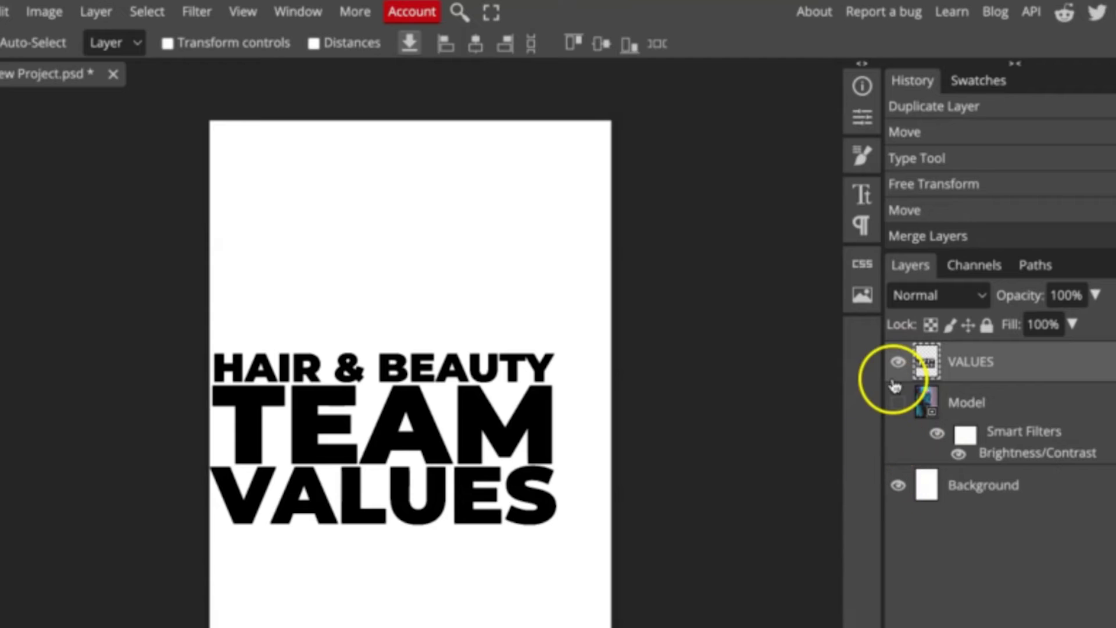
{"action": "left_click", "coordinate": [897, 364]}
{"action": "left_click", "coordinate": [898, 363]}
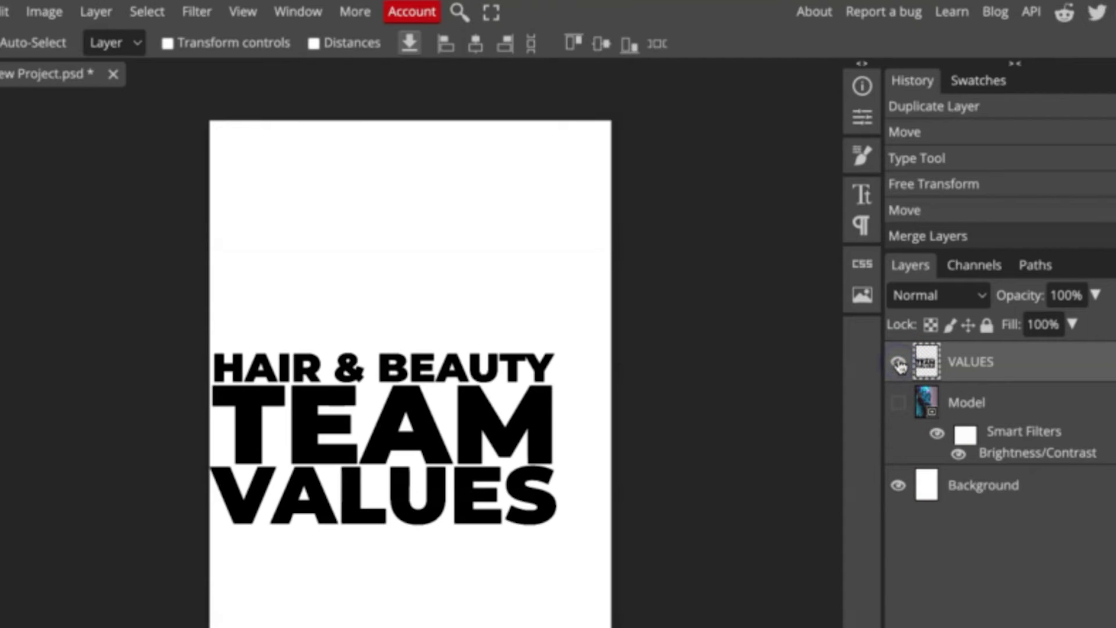
- Move VALUES beneath the Model photo, show the photo, and clip it to the text
{"action": "left_click_drag", "start_coordinate": [926, 372], "coordinate": [930, 442]}
{"action": "left_click", "coordinate": [898, 361]}
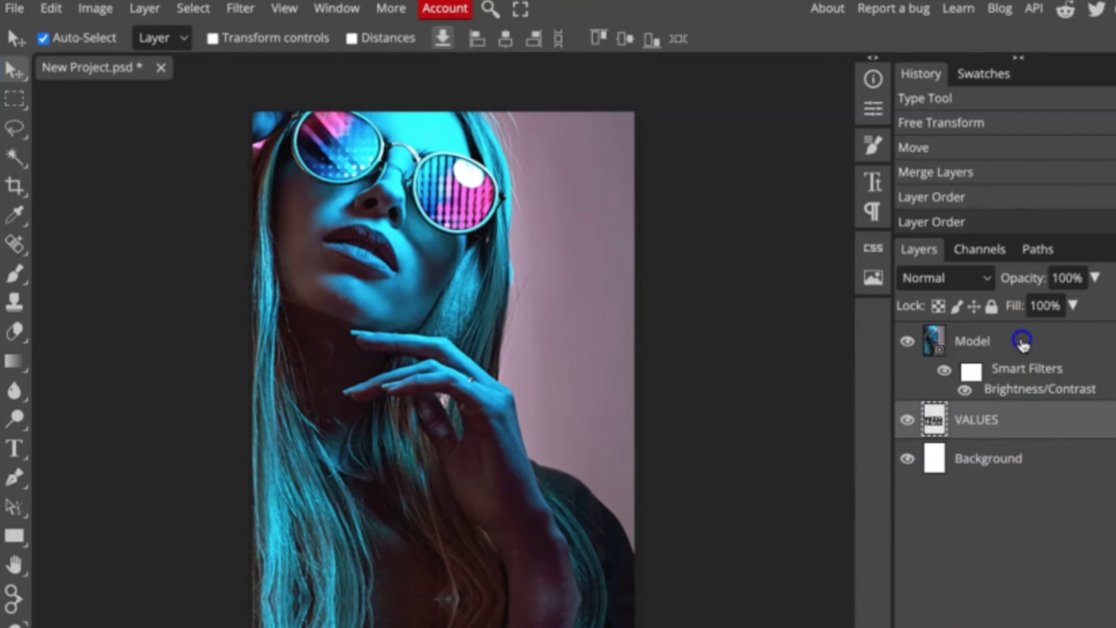
{"action": "left_click", "coordinate": [770, 285]}
{"action": "right_click", "coordinate": [1025, 341]}
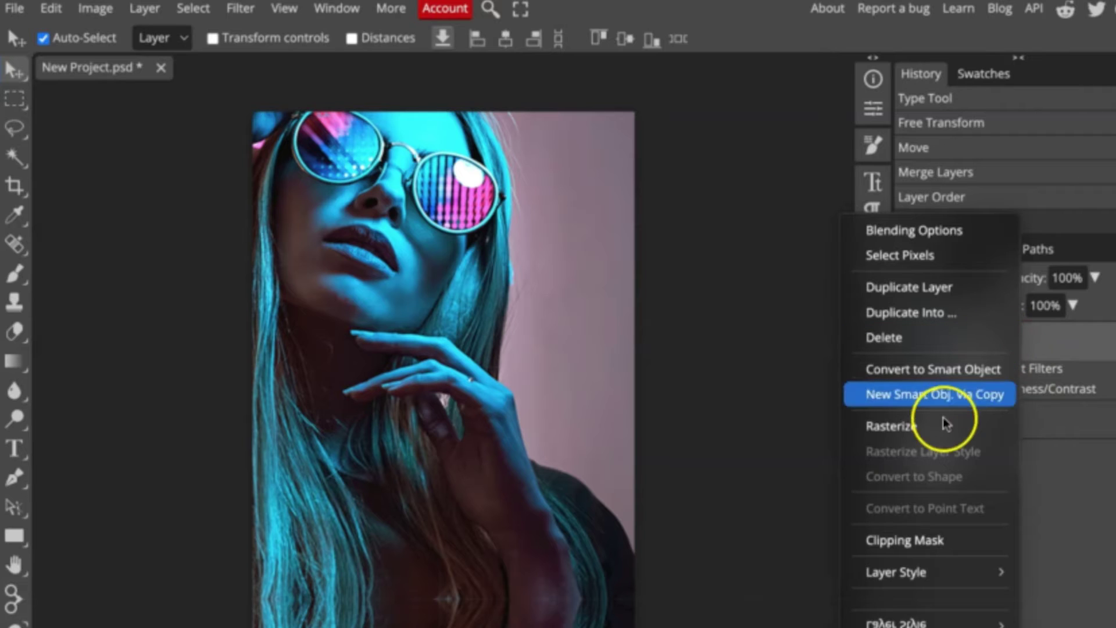
{"action": "left_click", "coordinate": [919, 540]}
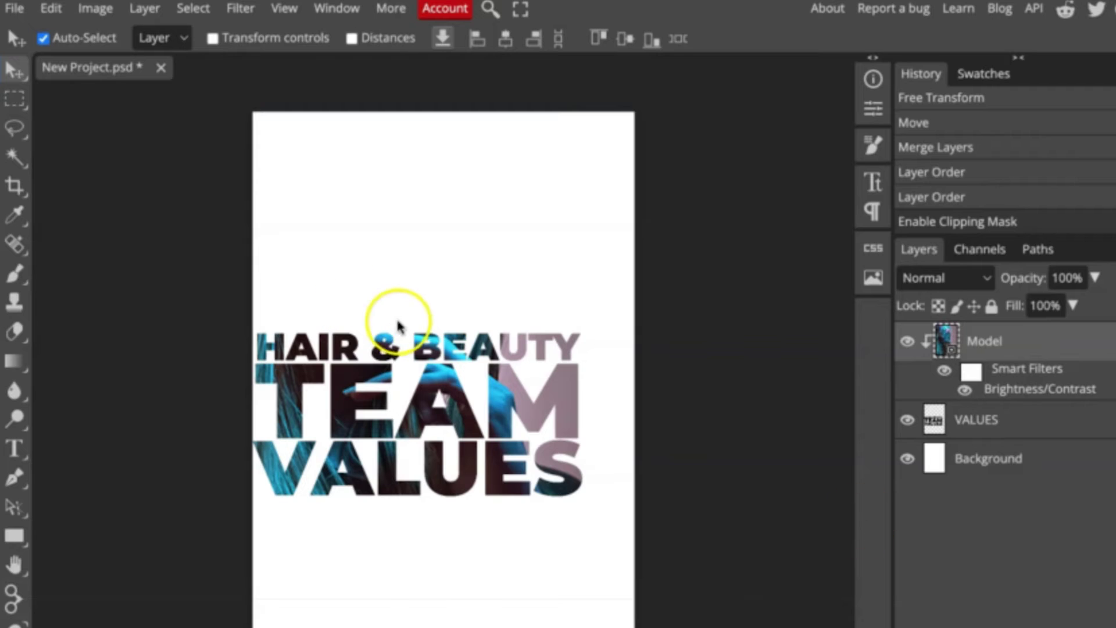
- Try repositioning the photo inside the letters, then undo the move
{"action": "left_click", "coordinate": [15, 73]}
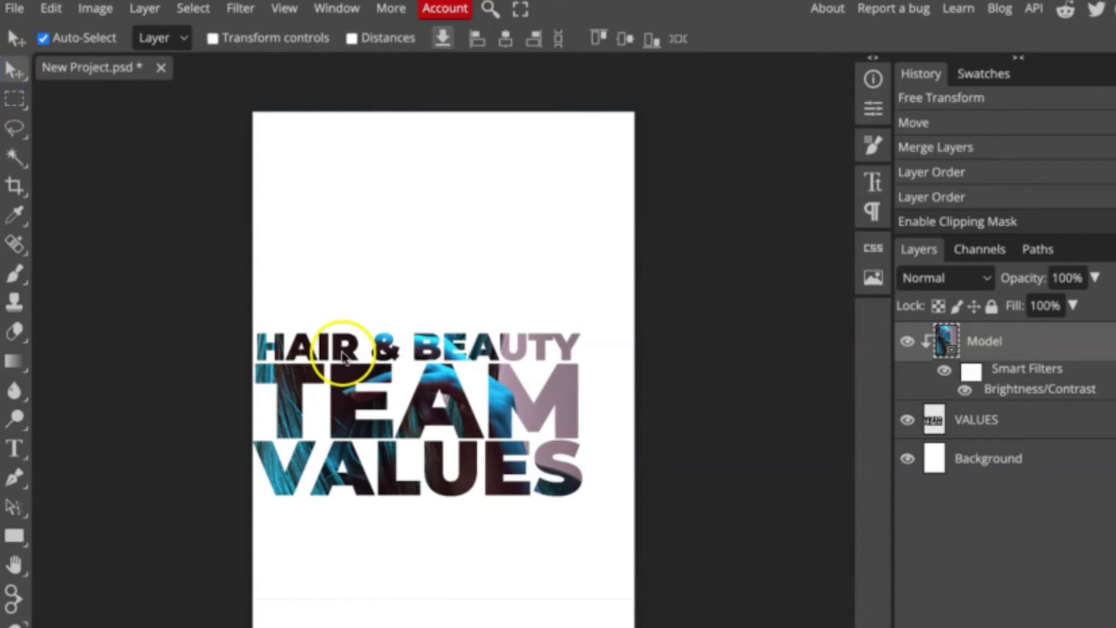
{"action": "left_click_drag", "start_coordinate": [348, 355], "coordinate": [303, 306]}
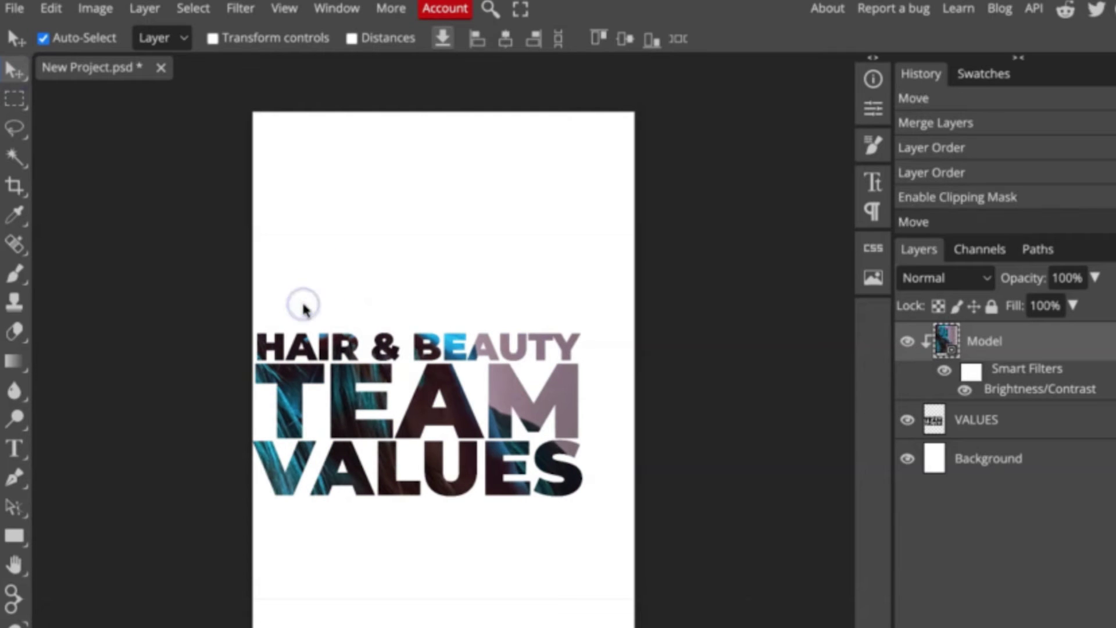
{"action": "key", "text": "ctrl+z"}
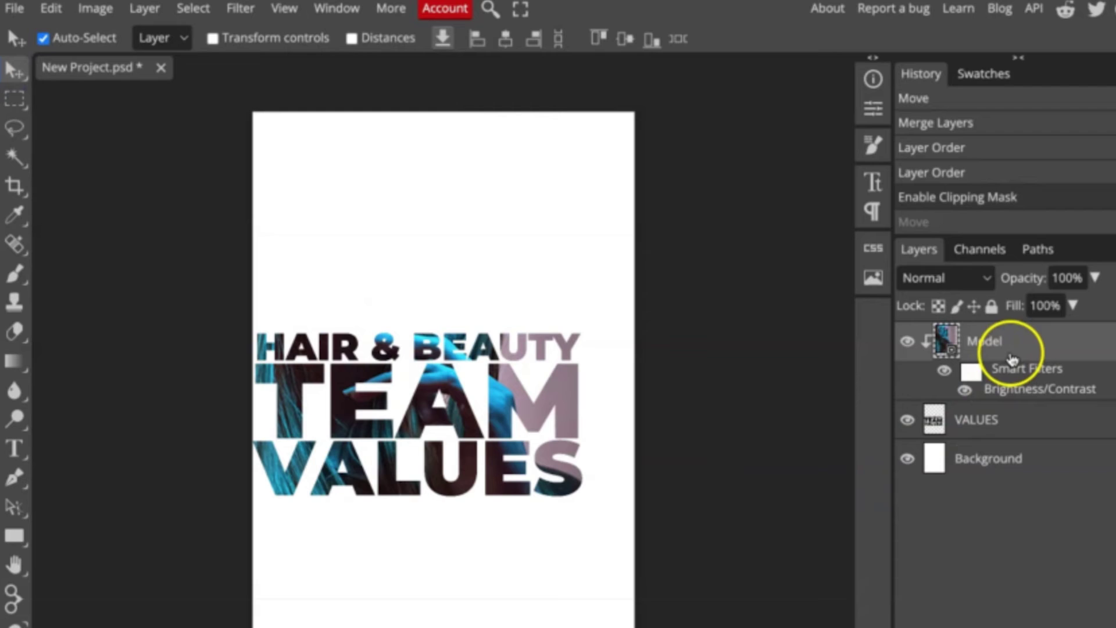
- Duplicate the Model layer, release the copy from the clipping mask, and hide it
{"action": "left_click", "coordinate": [1018, 350]}
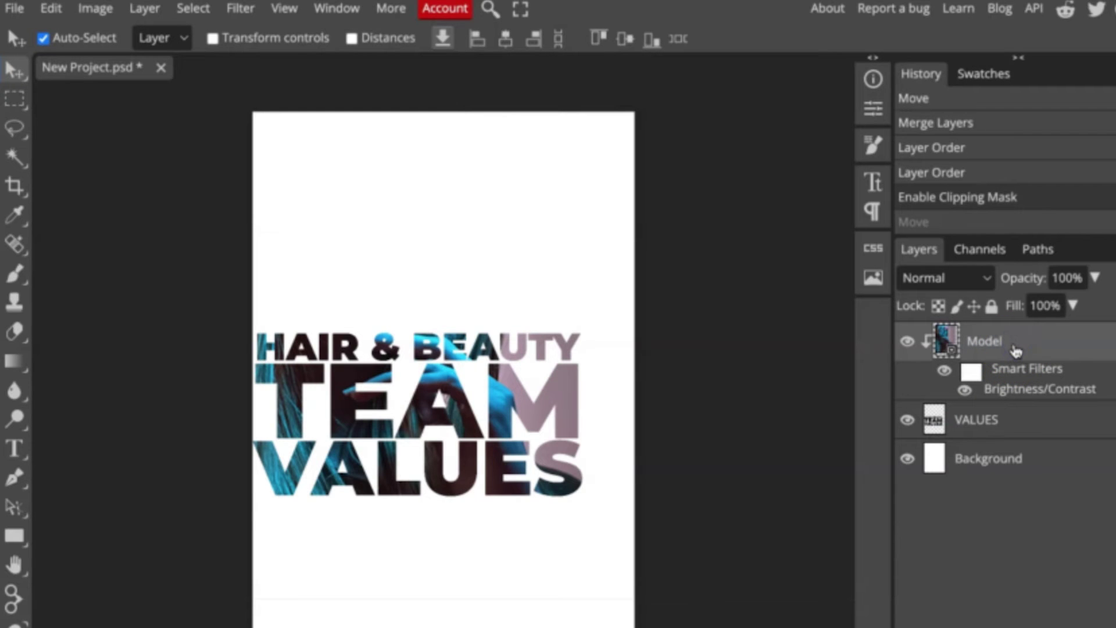
{"action": "key", "text": "ctrl+j"}
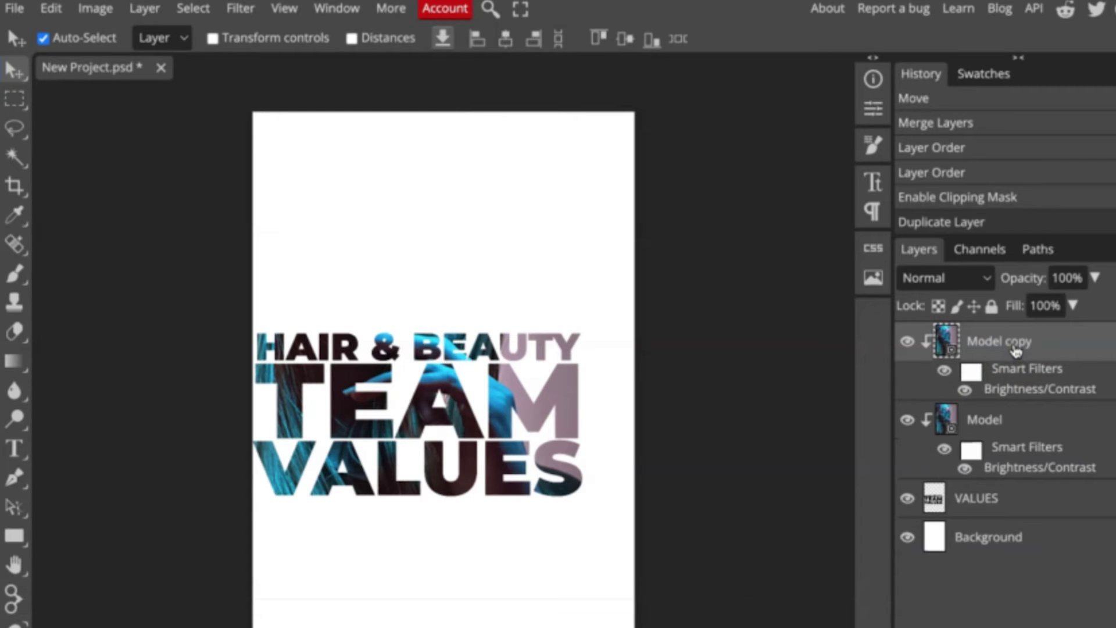
{"action": "right_click", "coordinate": [1044, 342]}
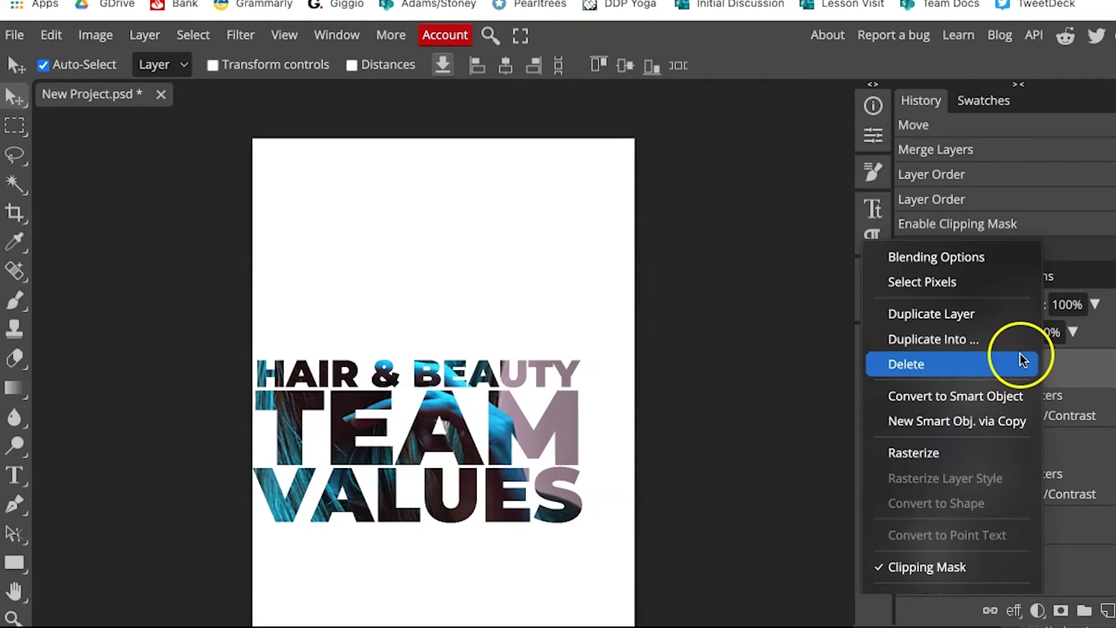
{"action": "left_click", "coordinate": [951, 567]}
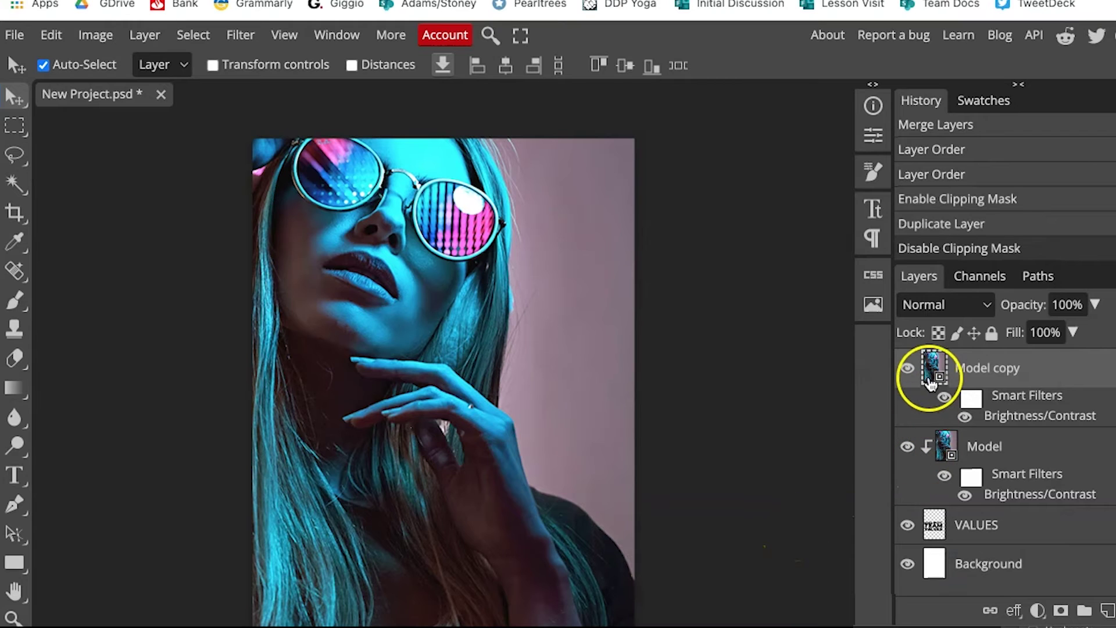
{"action": "left_click", "coordinate": [907, 368]}
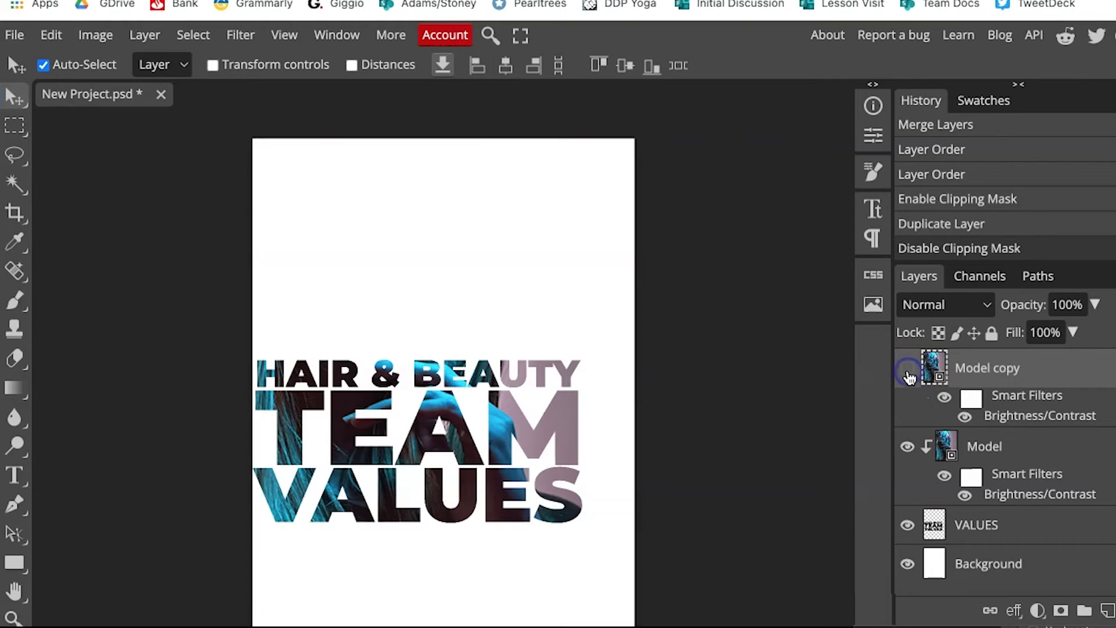
- Select the top of the poster down to the headline with a rectangle and show Model copy
{"action": "left_click", "coordinate": [15, 126]}
{"action": "left_click_drag", "start_coordinate": [277, 149], "coordinate": [696, 362]}
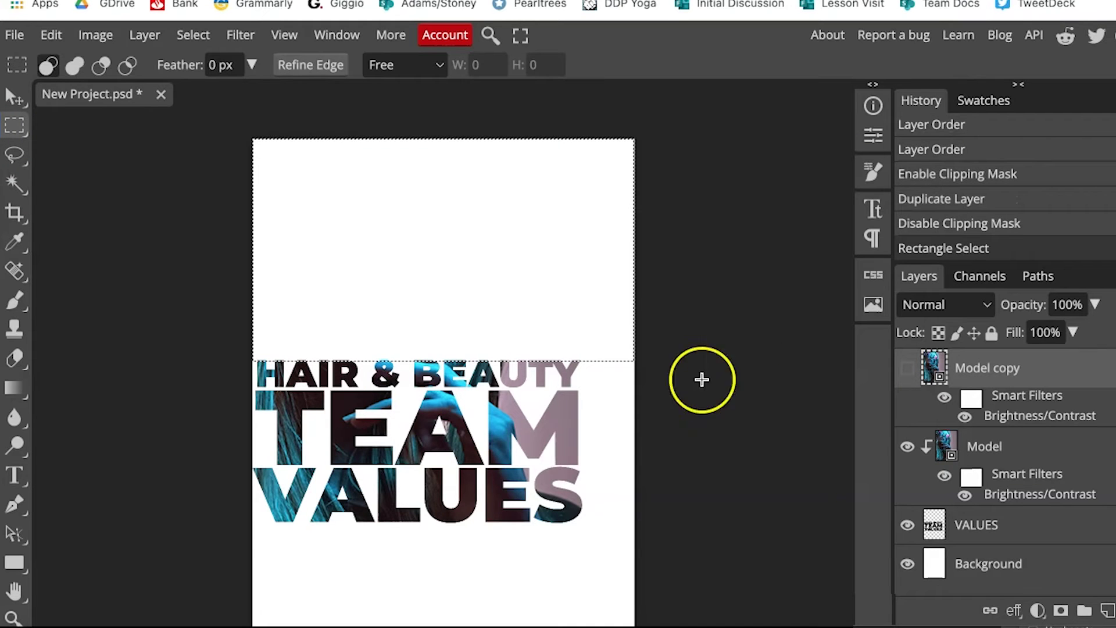
{"action": "left_click", "coordinate": [907, 368]}
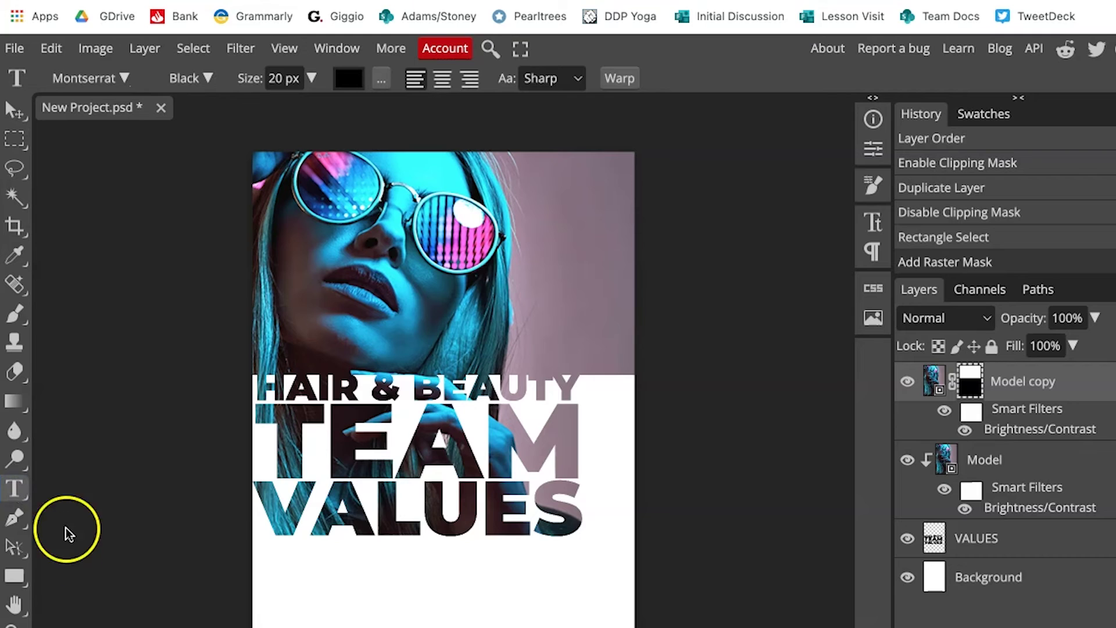
- Start a text line near the poster bottom in Montserrat Regular at 150 px
{"action": "left_click", "coordinate": [299, 611]}
{"action": "left_click", "coordinate": [314, 81]}
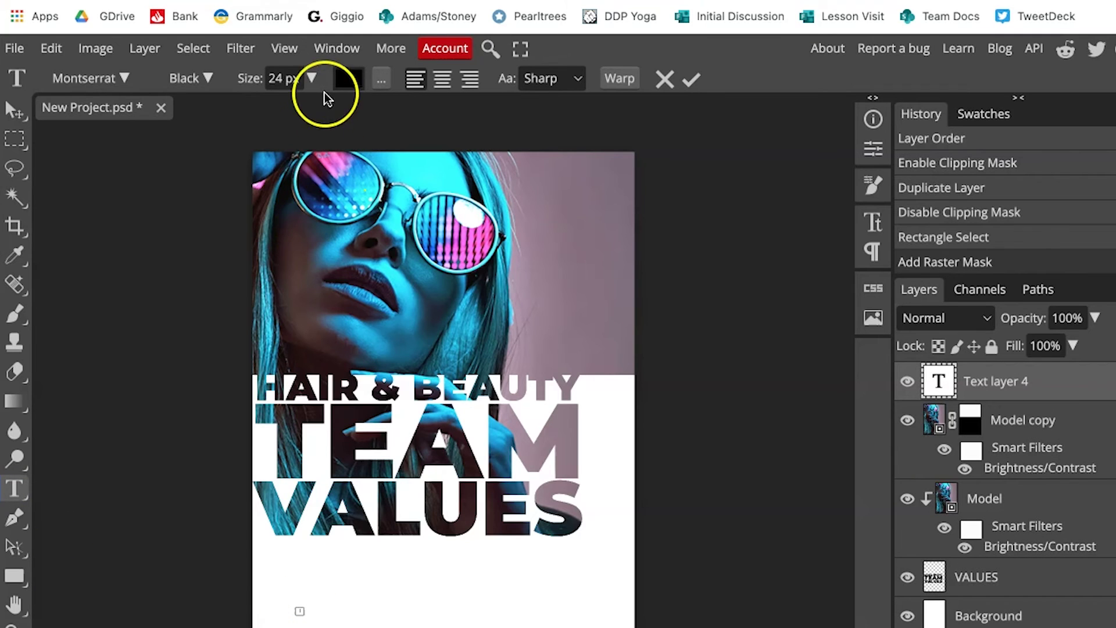
{"action": "left_click_drag", "start_coordinate": [264, 107], "coordinate": [314, 110]}
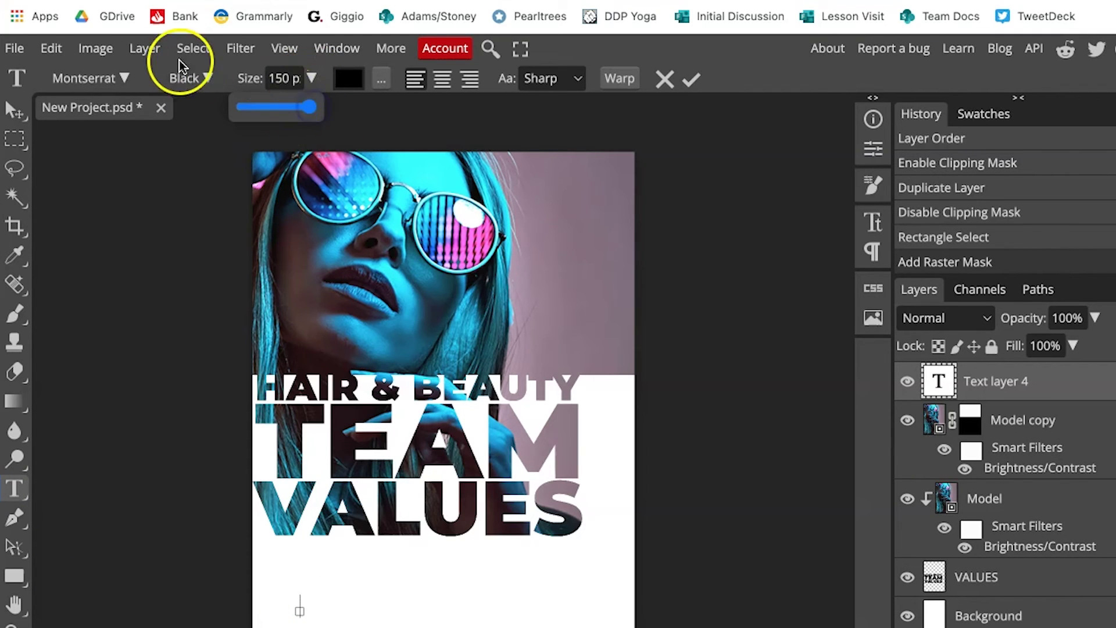
{"action": "left_click", "coordinate": [201, 78]}
{"action": "left_click", "coordinate": [185, 259]}
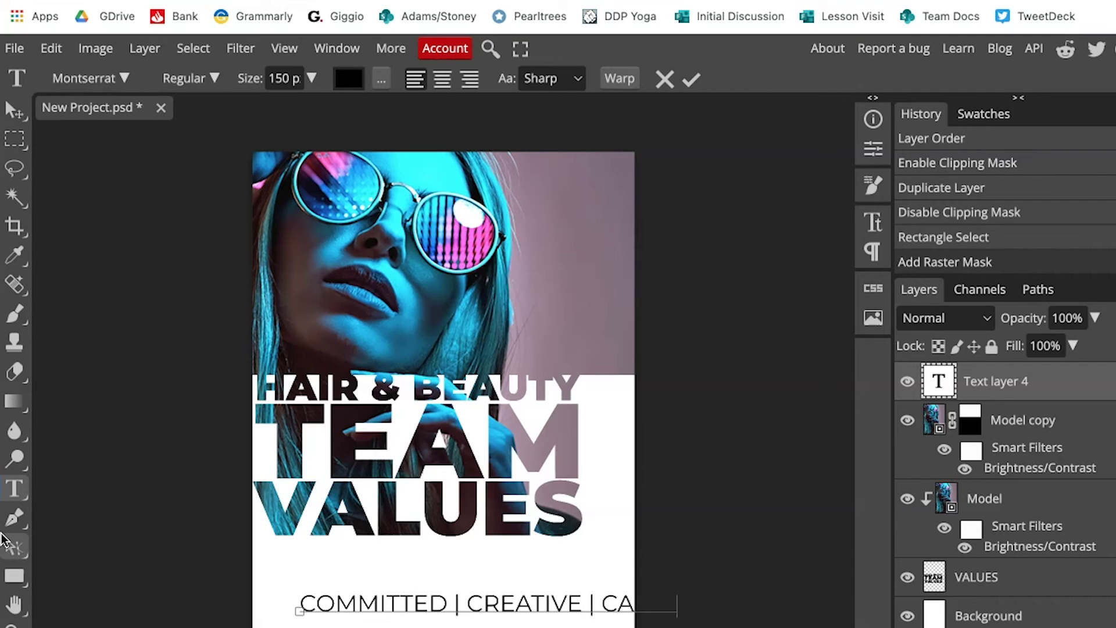
- Shrink the COMMITTED | CREATIVE | CARING tagline onto the page and centre it horizontally against the whole canvas
{"action": "left_click", "coordinate": [22, 109]}
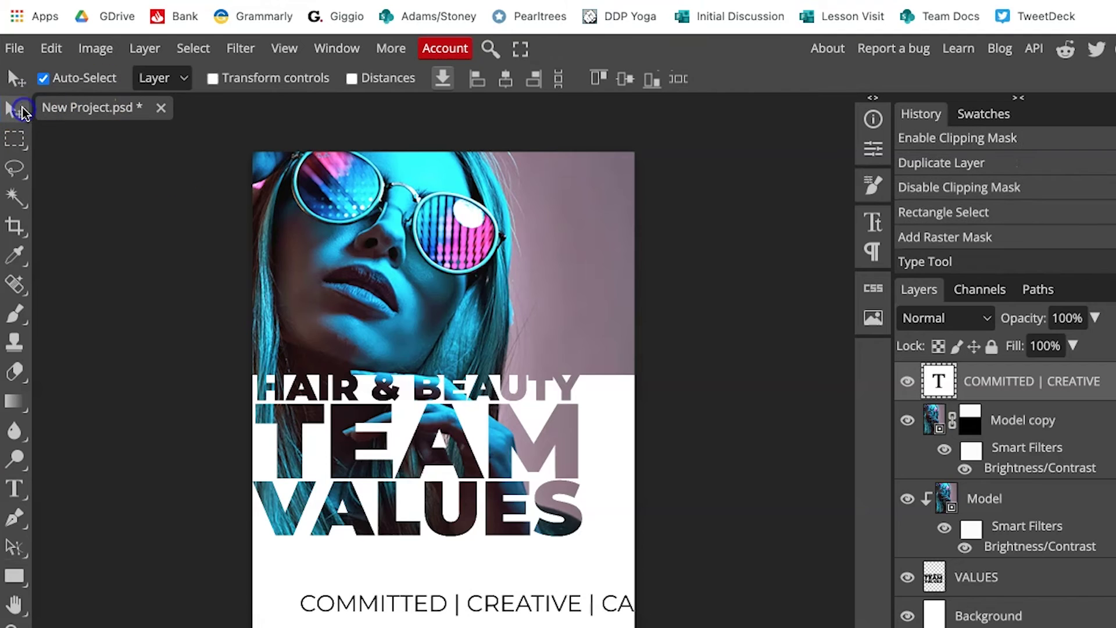
{"action": "left_click", "coordinate": [56, 49]}
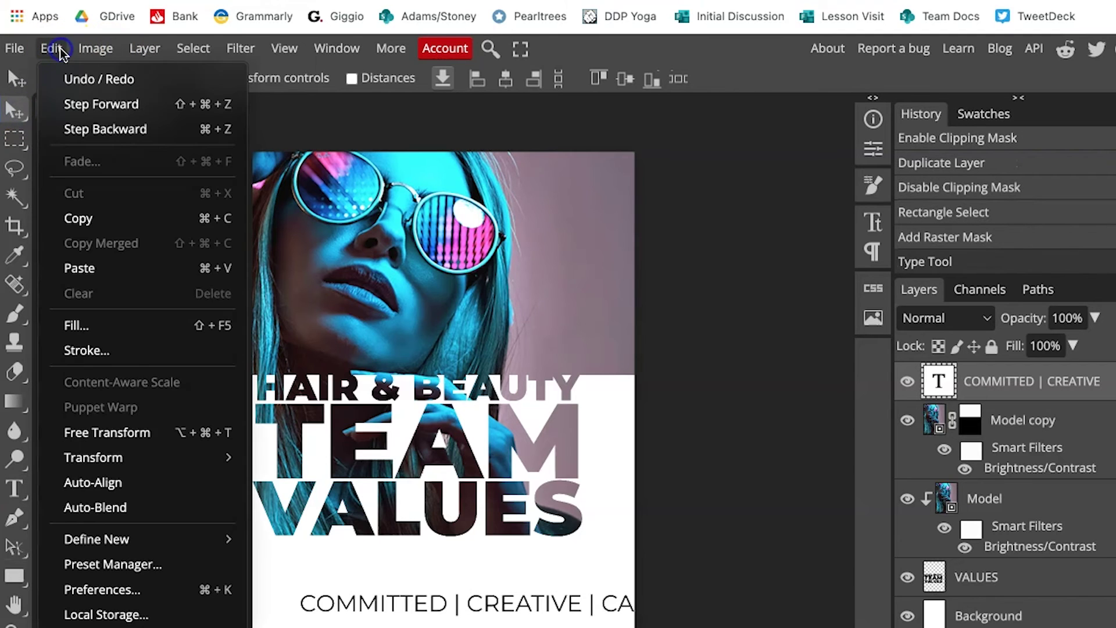
{"action": "left_click", "coordinate": [120, 434]}
{"action": "left_click_drag", "start_coordinate": [562, 613], "coordinate": [506, 607]}
{"action": "left_click_drag", "start_coordinate": [641, 606], "coordinate": [527, 597]}
{"action": "key", "text": "Return"}
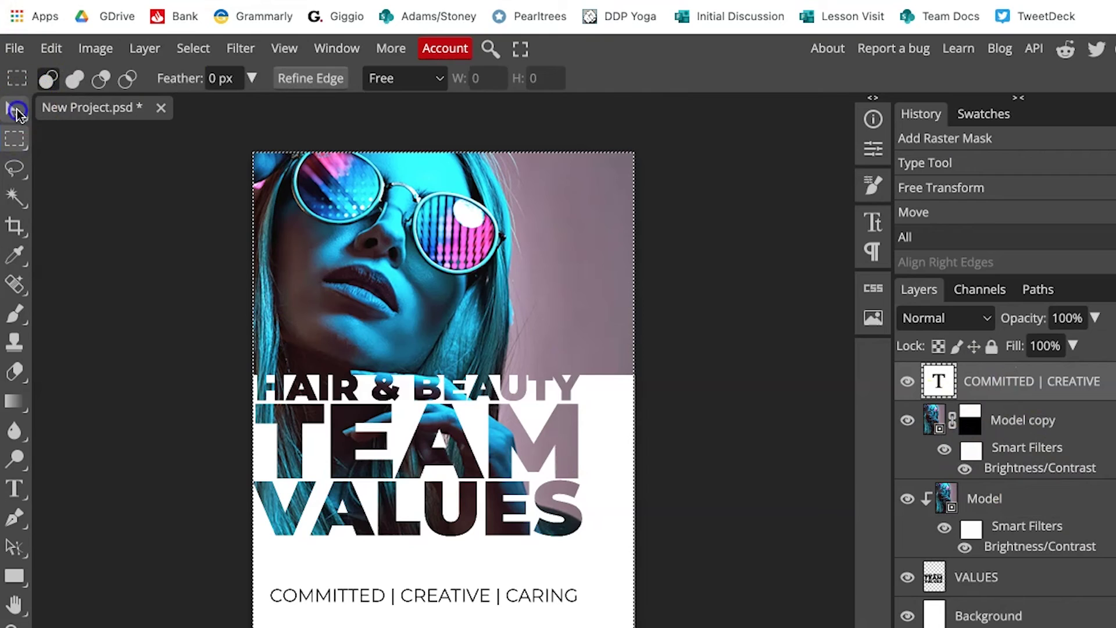
{"action": "left_click", "coordinate": [15, 110]}
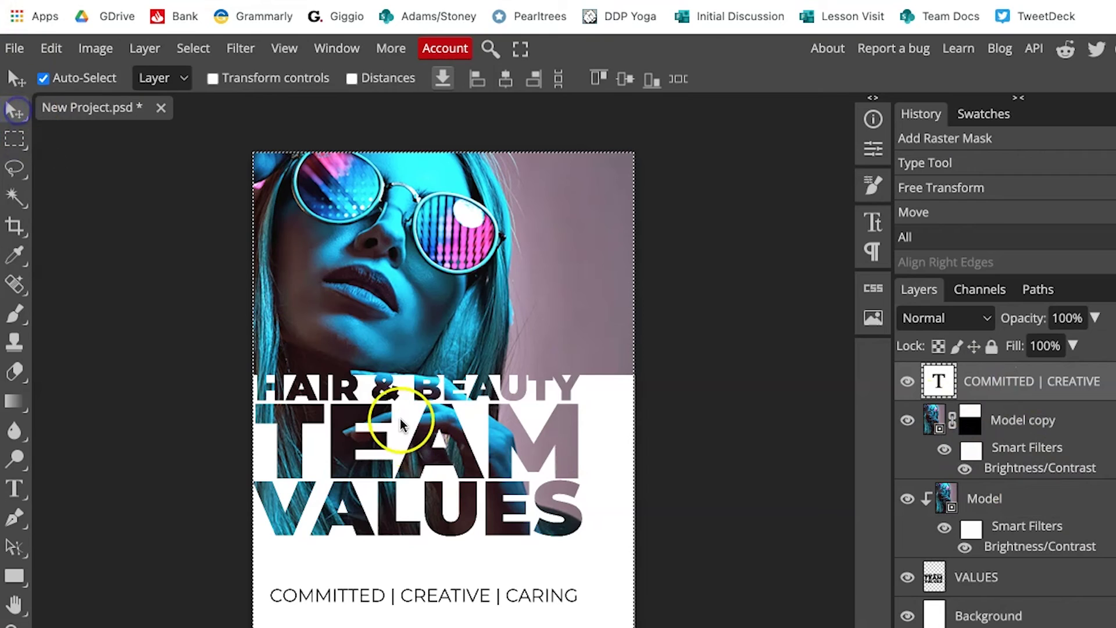
{"action": "left_click", "coordinate": [507, 79]}
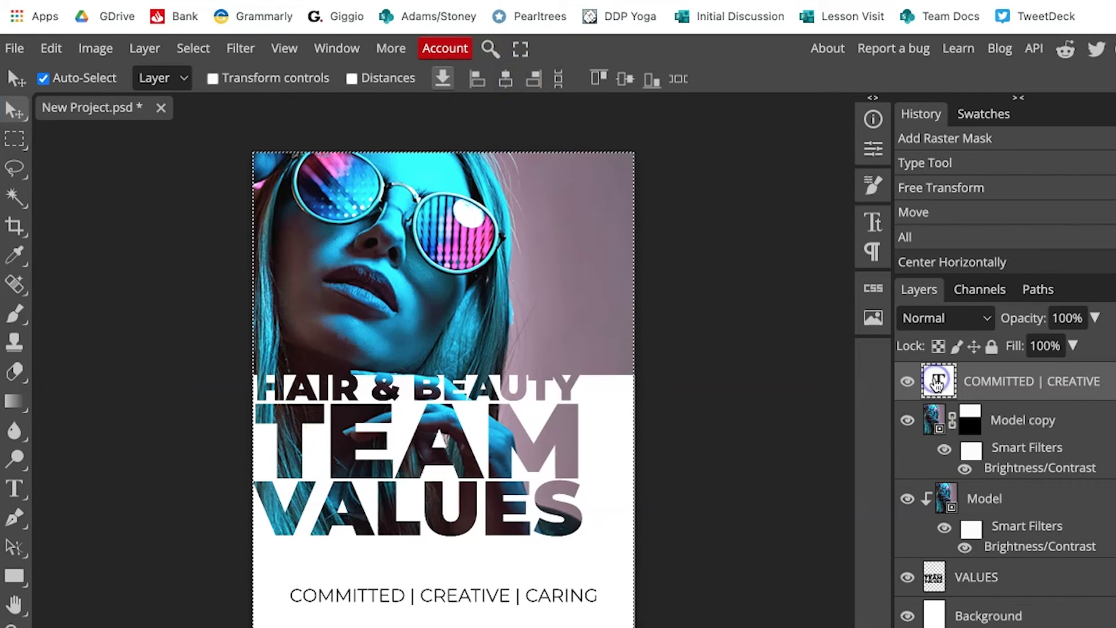
- Change the tagline's text colour from black to the blue of the model's sunglasses
{"action": "double_click", "coordinate": [937, 384]}
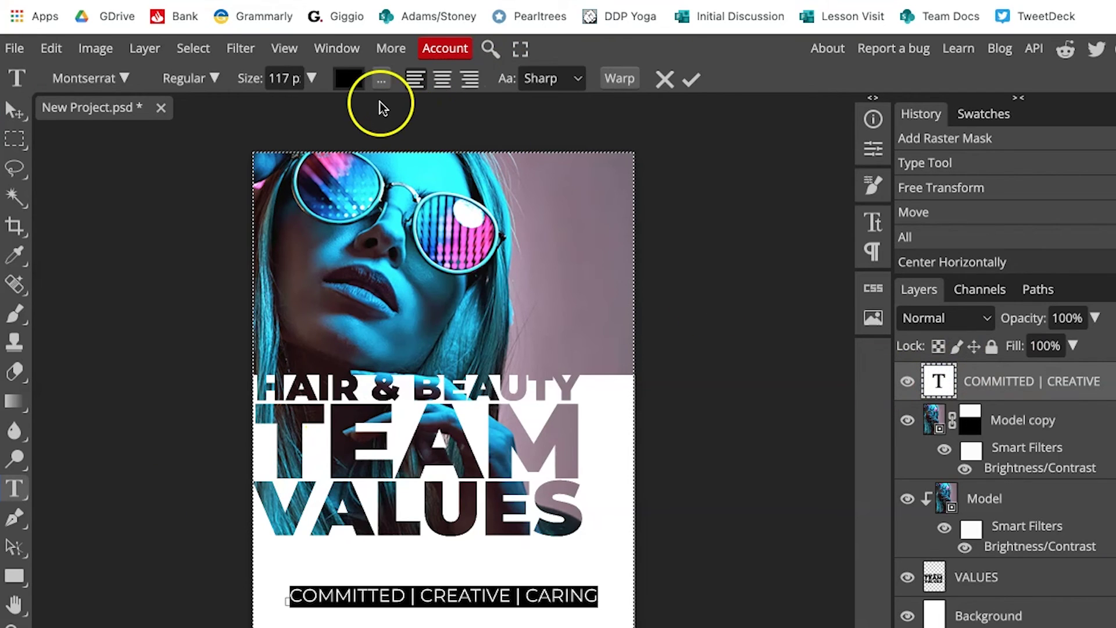
{"action": "left_click", "coordinate": [352, 80]}
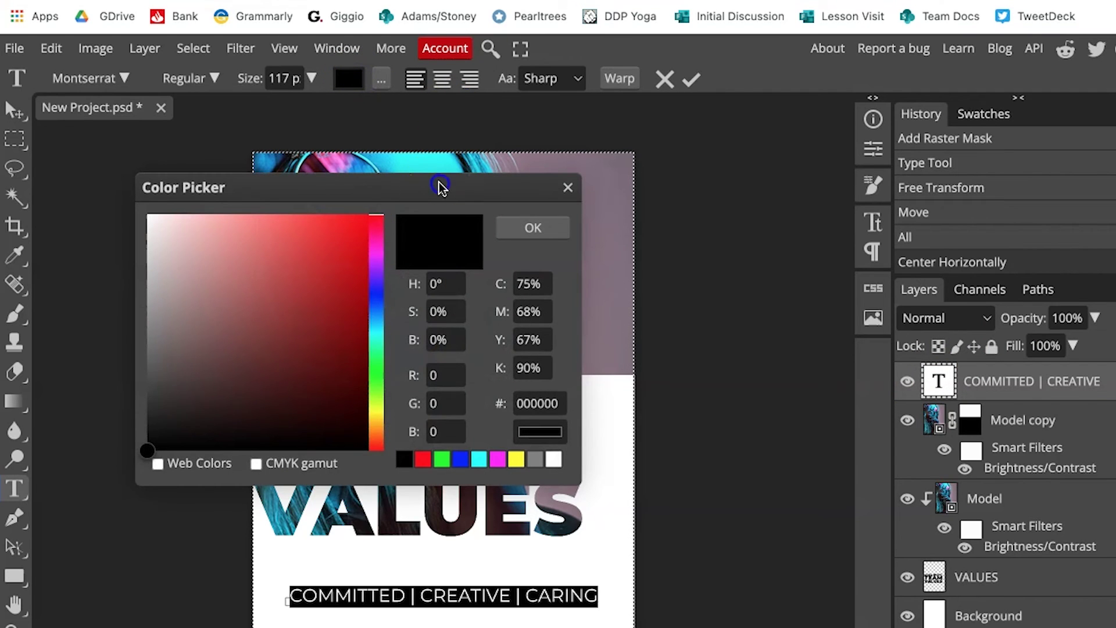
{"action": "left_click_drag", "start_coordinate": [441, 186], "coordinate": [1014, 258]}
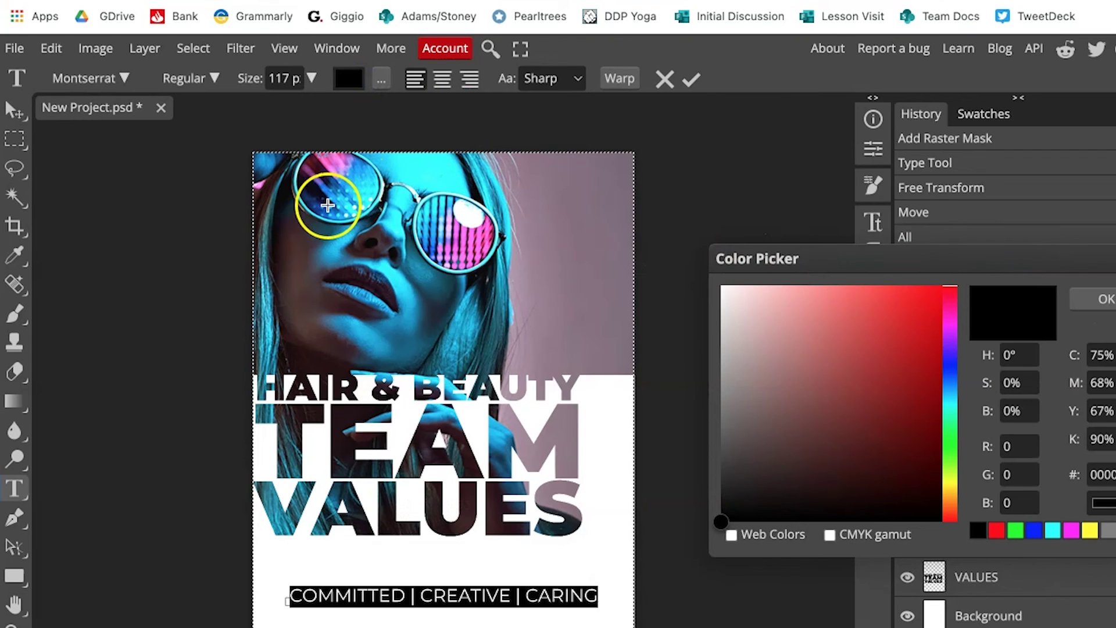
{"action": "left_click", "coordinate": [324, 206]}
{"action": "left_click", "coordinate": [1098, 298]}
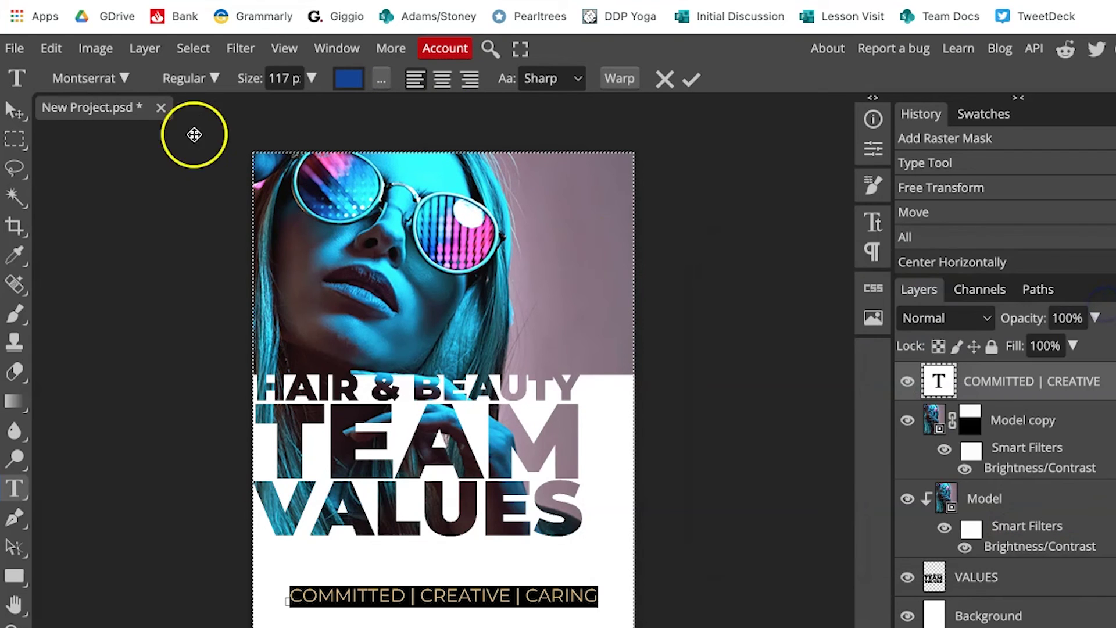
{"action": "left_click", "coordinate": [156, 298]}
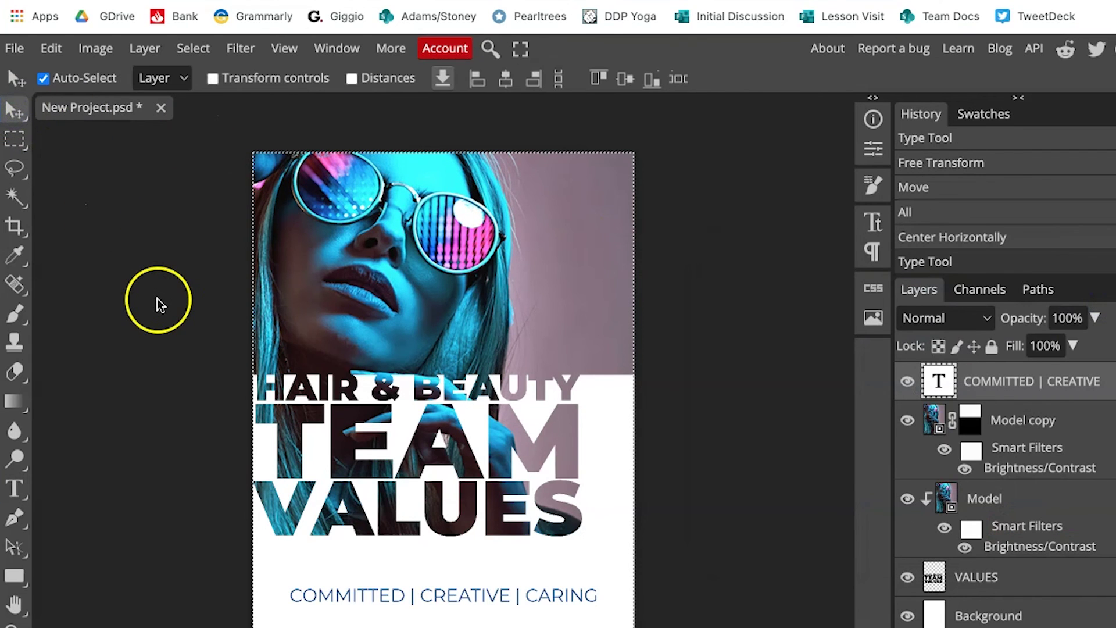
- Export the poster as a 2480 × 3508 px JPG at 100% quality
{"action": "left_click", "coordinate": [12, 49]}
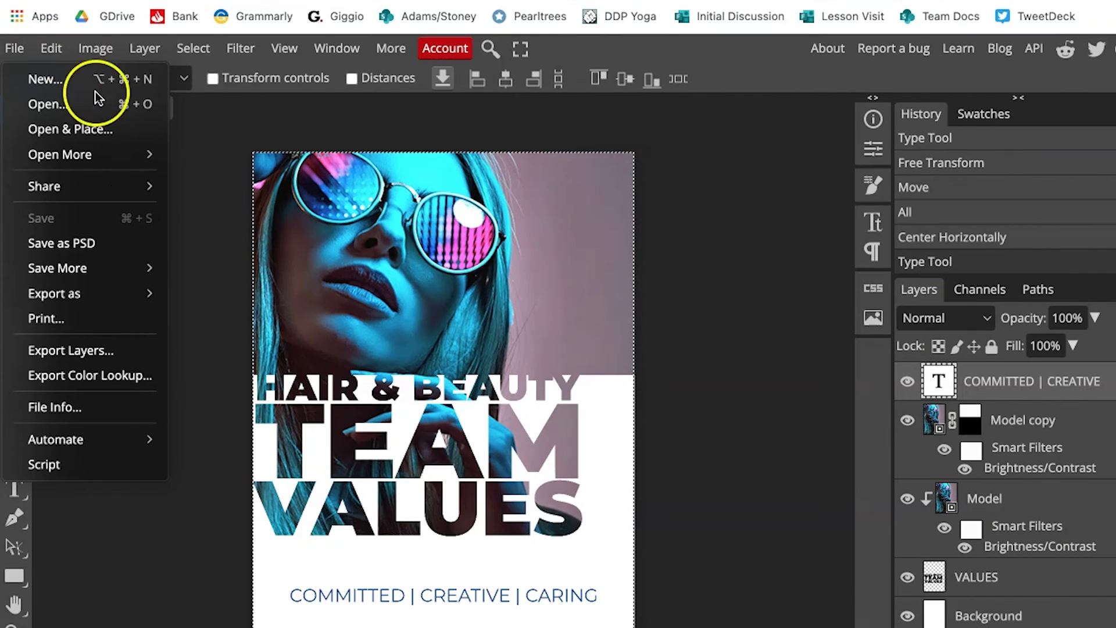
{"action": "mouse_move", "coordinate": [145, 292]}
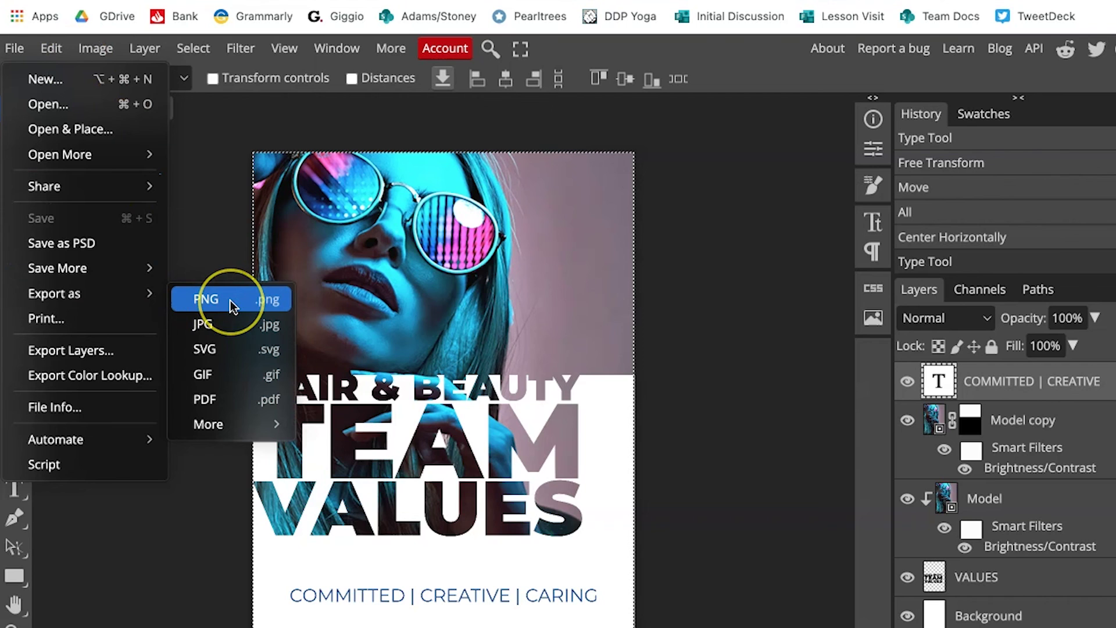
{"action": "left_click", "coordinate": [232, 324]}
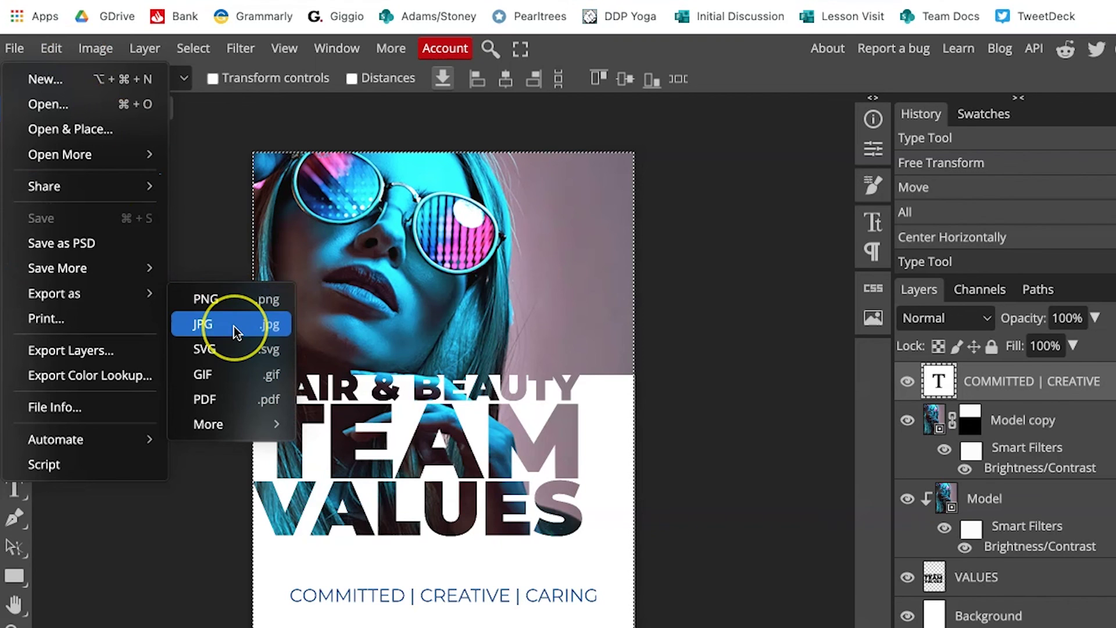
{"action": "left_click", "coordinate": [335, 328]}
{"action": "left_click_drag", "start_coordinate": [743, 287], "coordinate": [840, 294]}
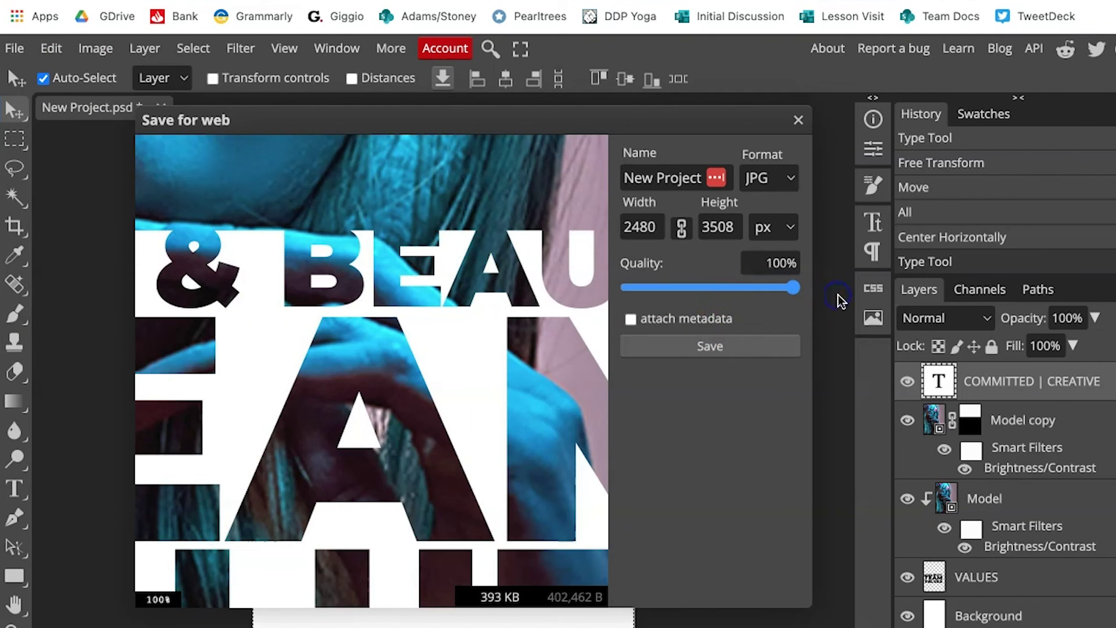
{"action": "left_click", "coordinate": [691, 346]}
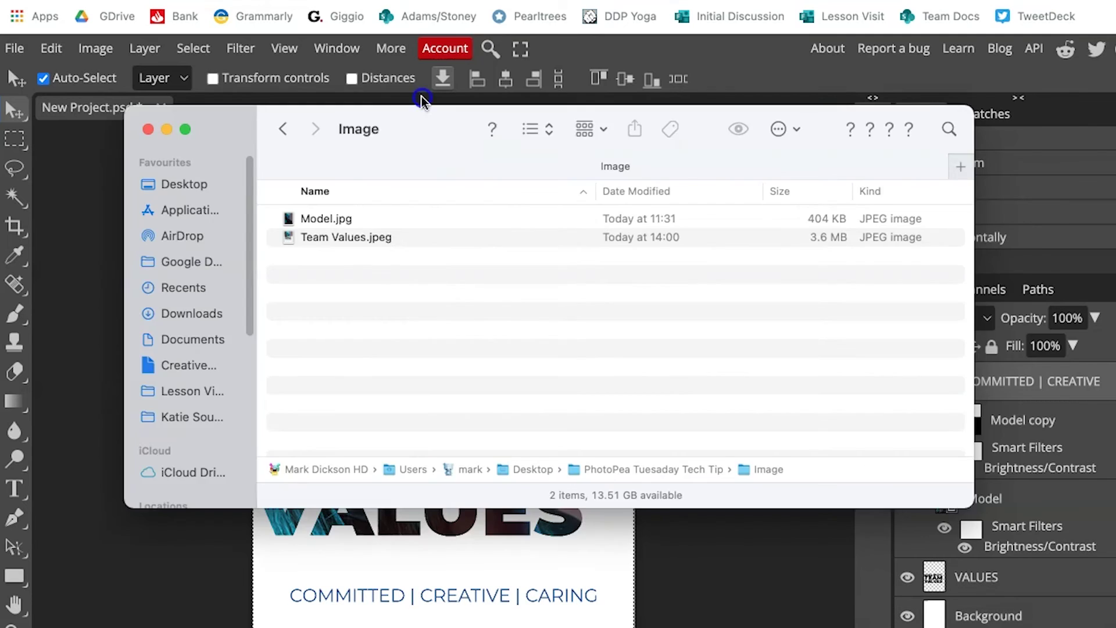
- Open Team Values.jpeg from the Finder Image folder to preview the finished poster
{"action": "left_click_drag", "start_coordinate": [430, 132], "coordinate": [491, 55]}
{"action": "left_click", "coordinate": [429, 157]}
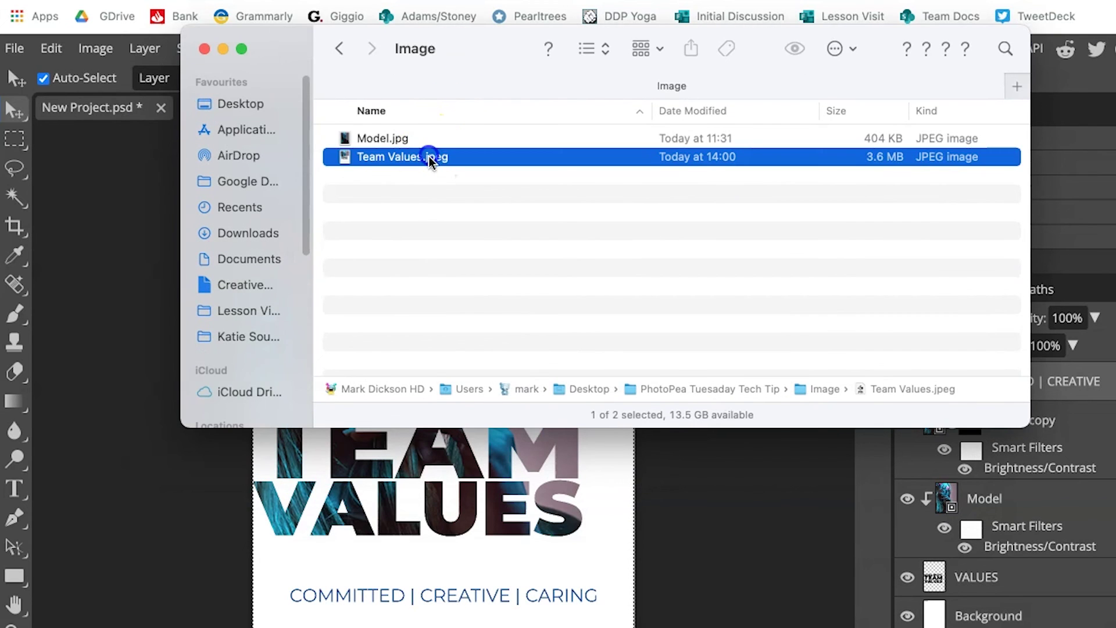
{"action": "double_click", "coordinate": [431, 165]}
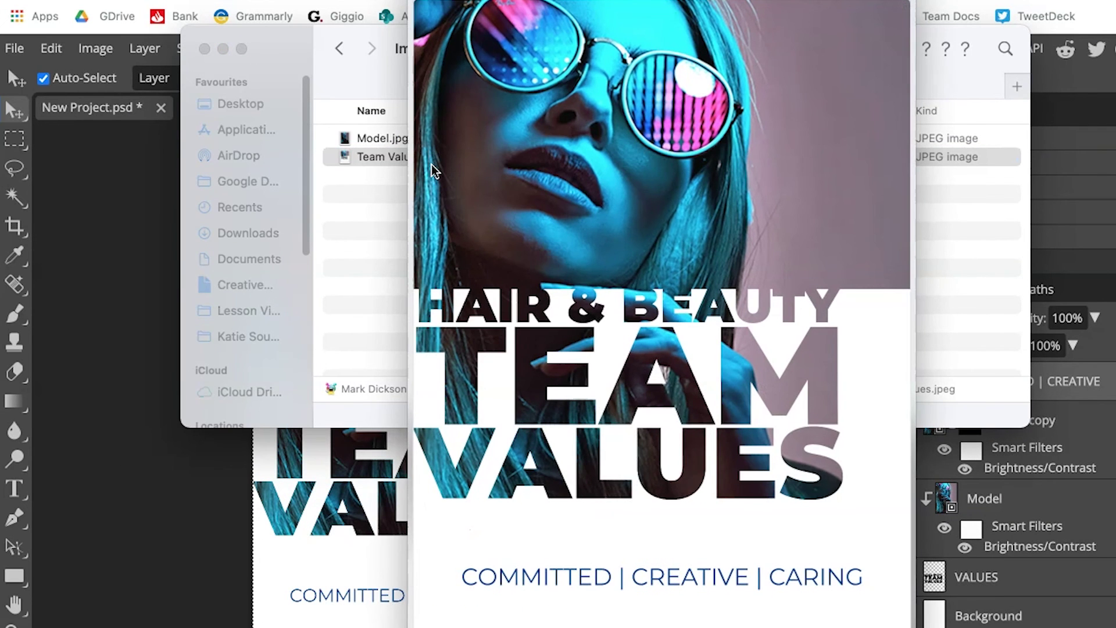